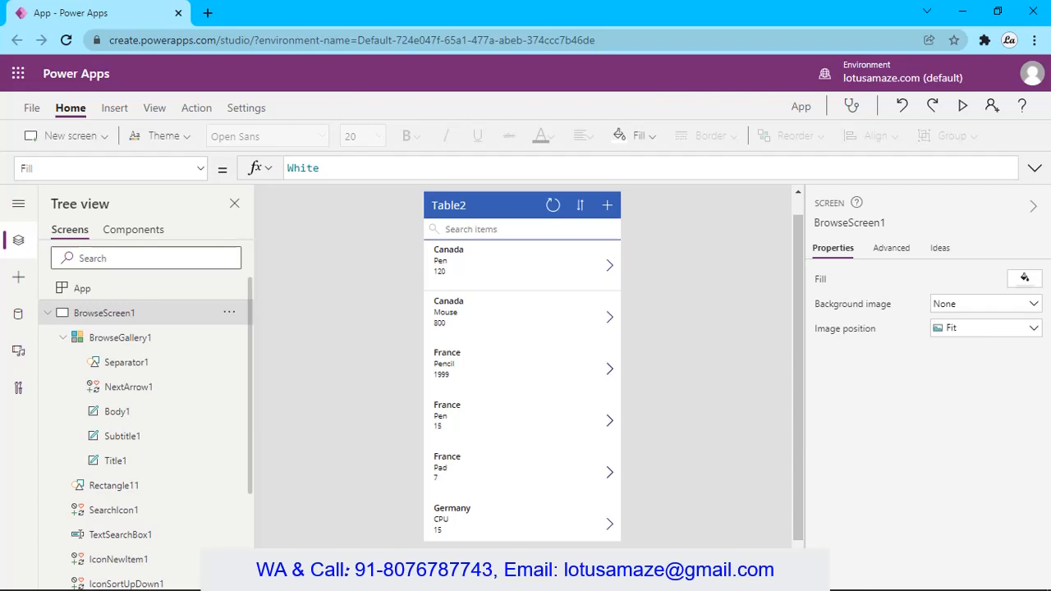
Step: Inspect the Items formula of BrowseGallery1, including the column used for sorting
left_click(130, 344)
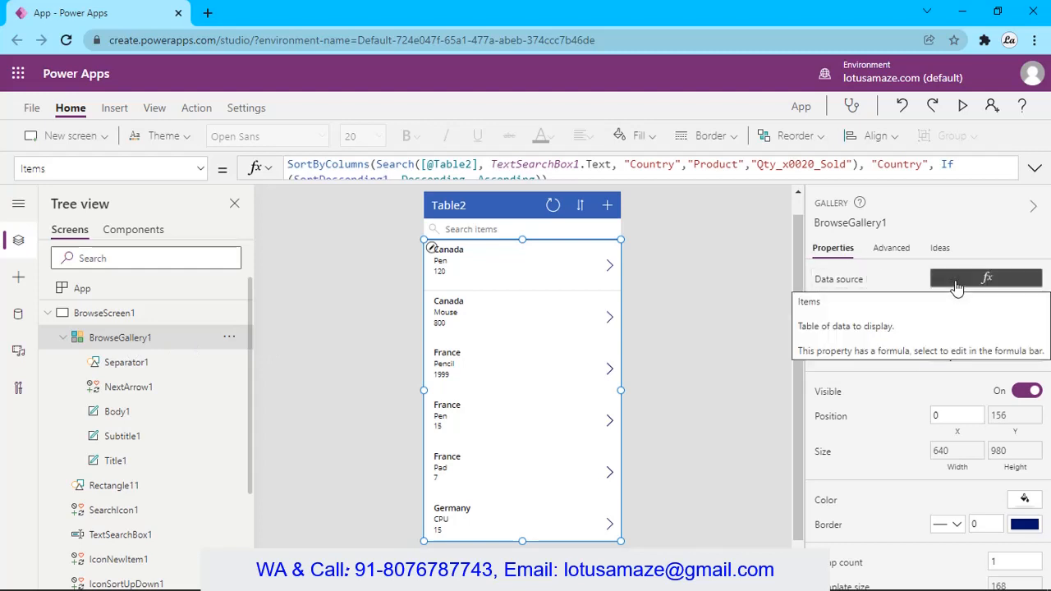
left_click(956, 283)
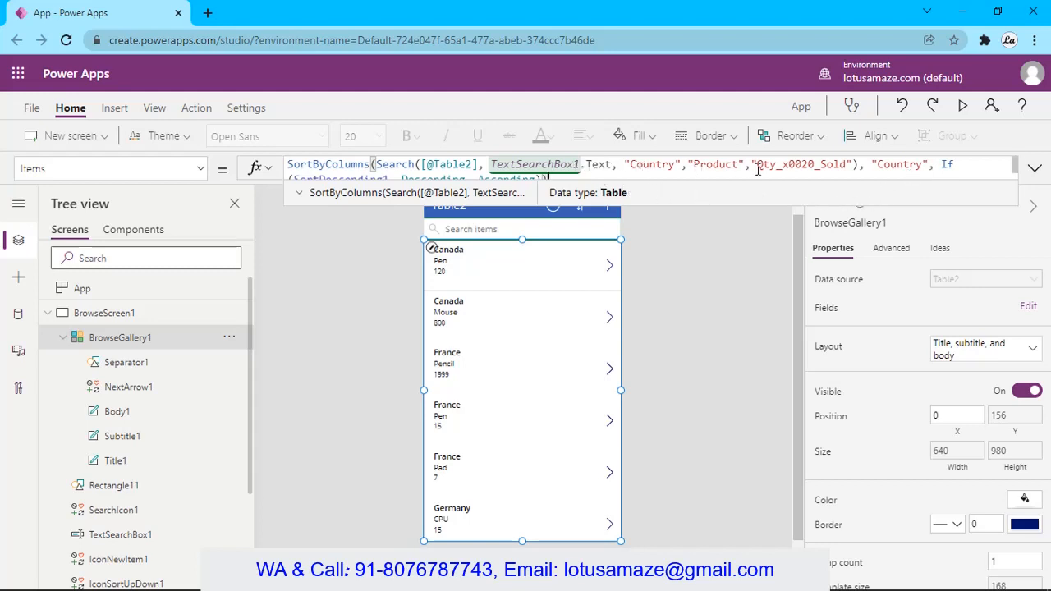
left_click(899, 165)
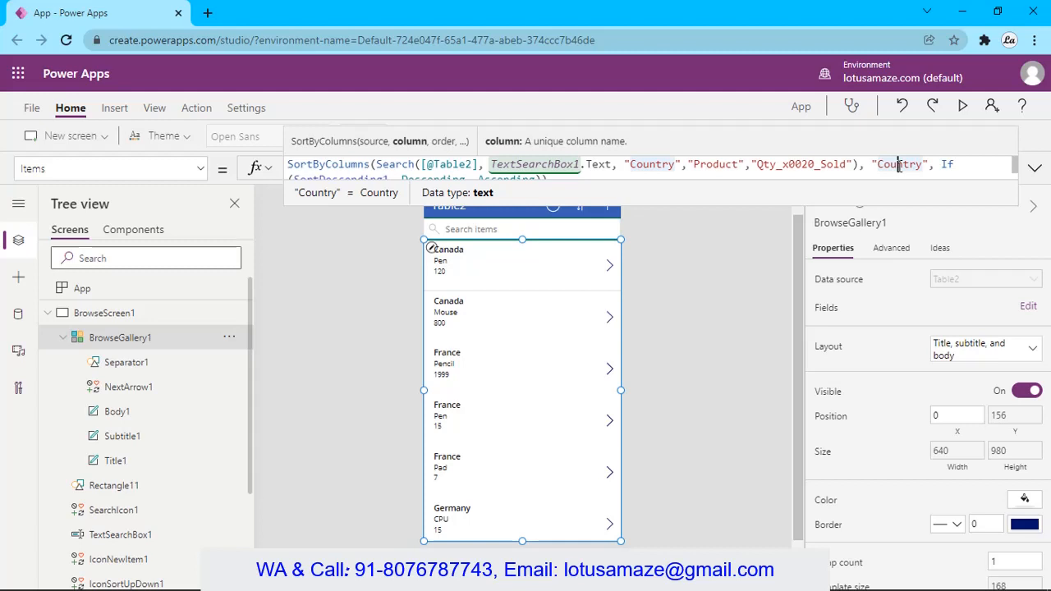
Step: Preview the app, toggle the list's sort order three times, and return to the editor
left_click(962, 106)
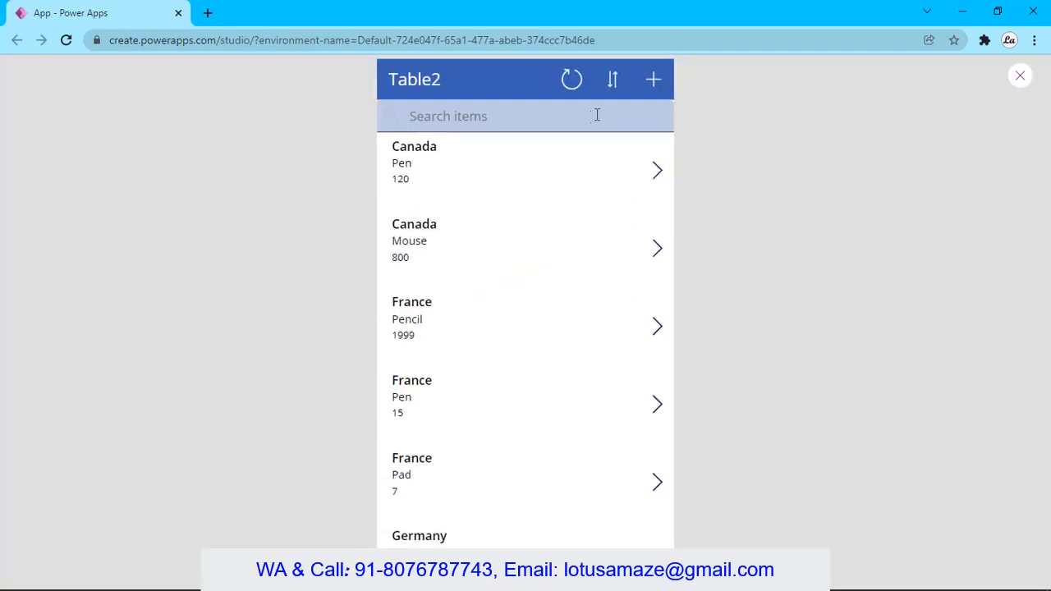
left_click(613, 83)
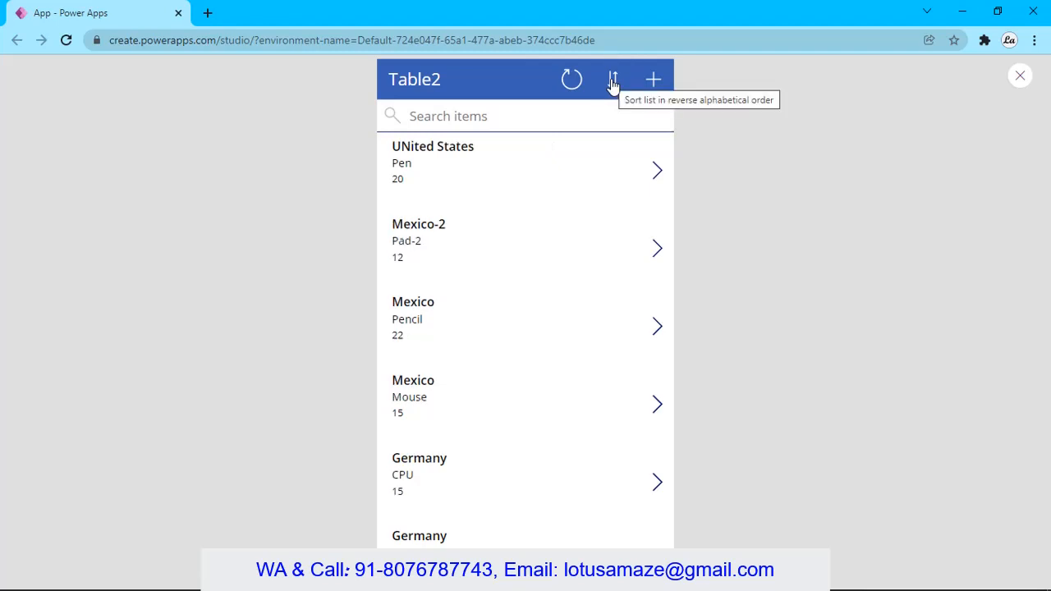
left_click(613, 82)
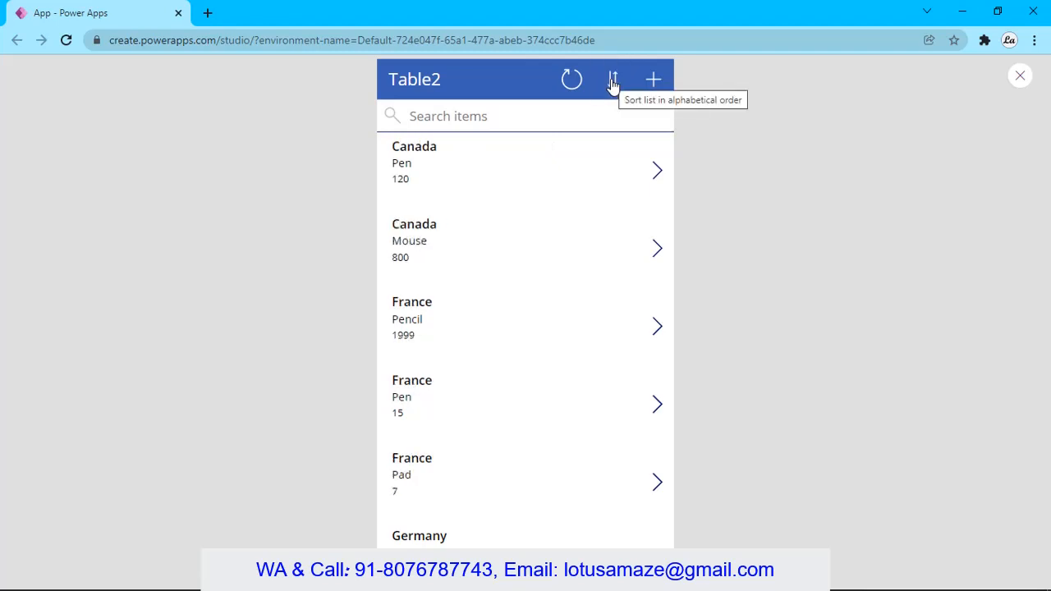
left_click(613, 82)
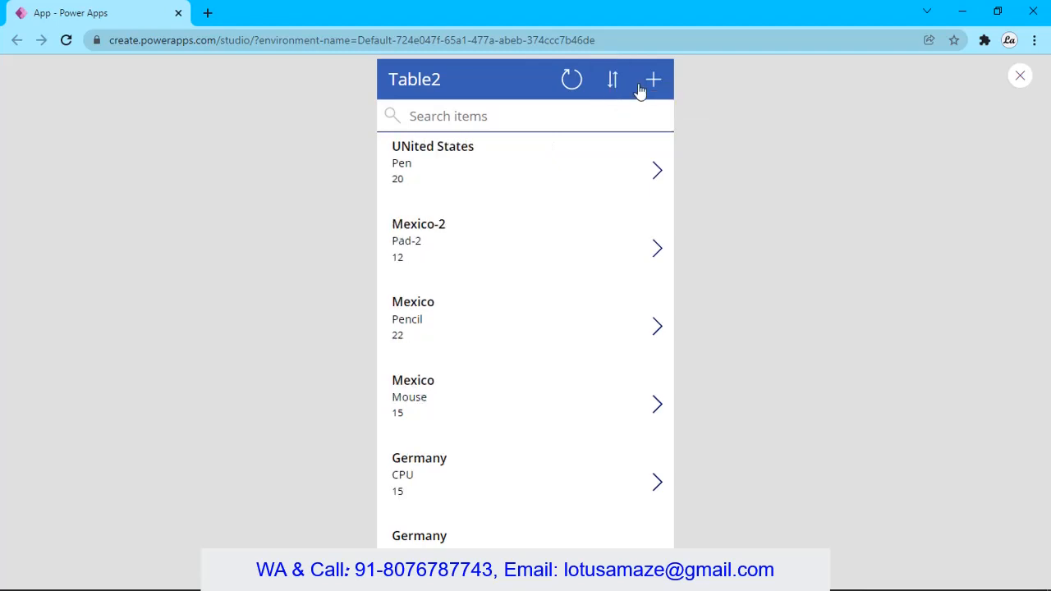
left_click(1020, 78)
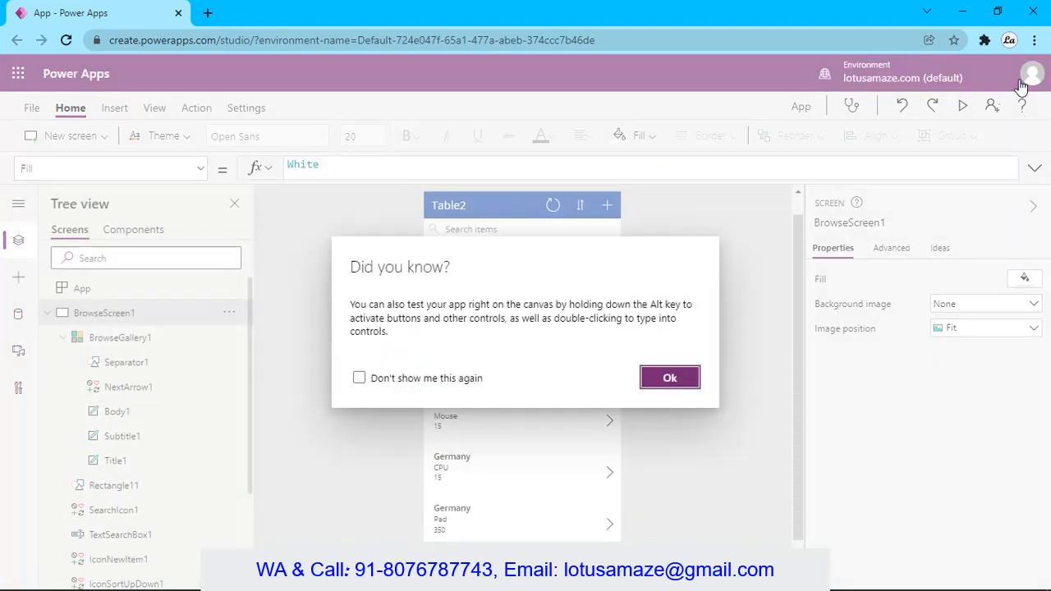
left_click(669, 378)
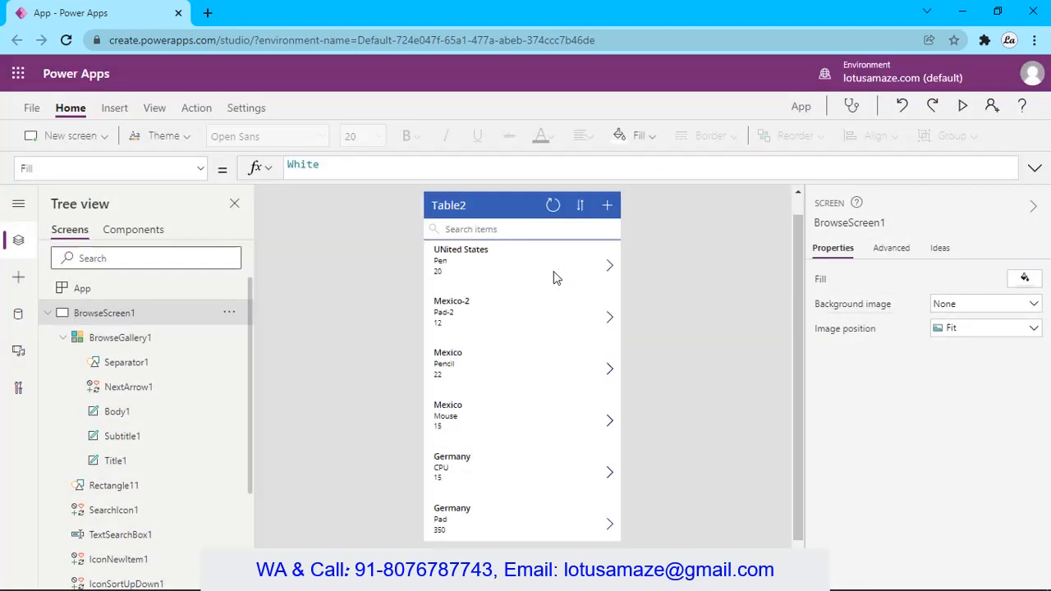
Step: Change the sort column in the BrowseGallery1 Items formula to "Product"
left_click(78, 340)
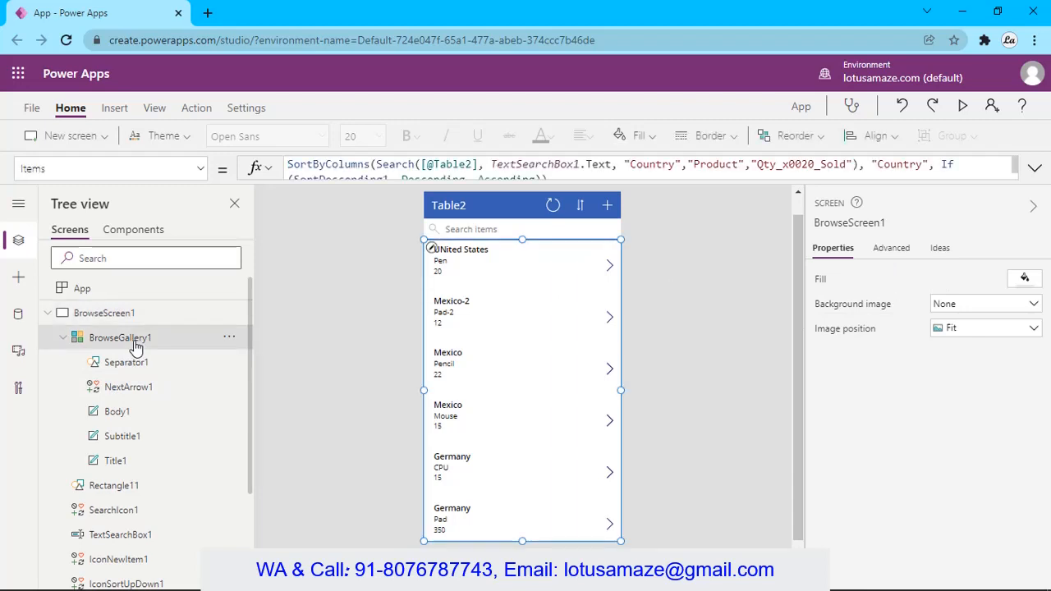
double_click(900, 164)
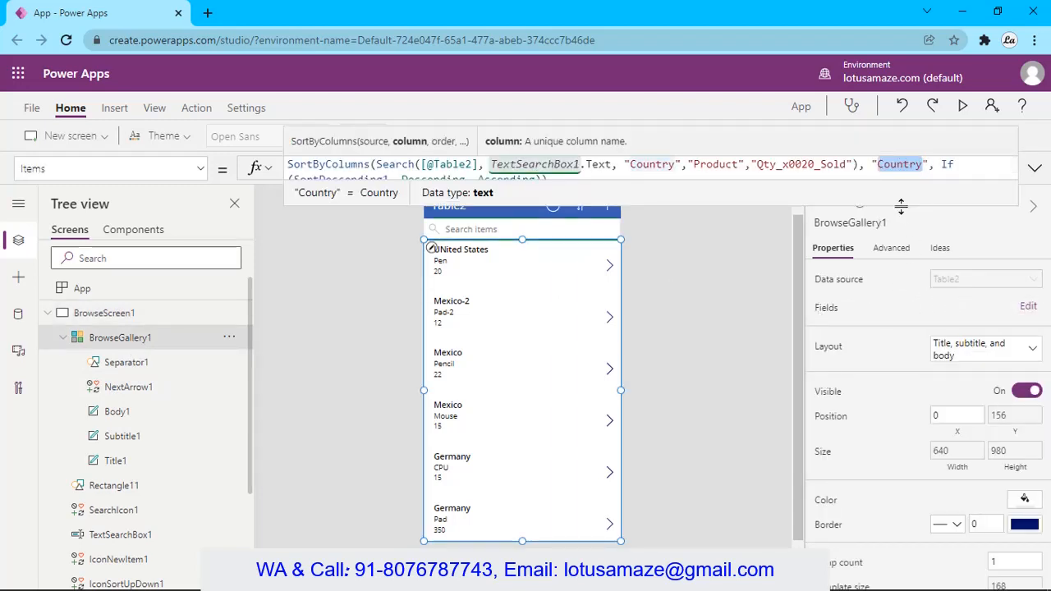
type("Product")
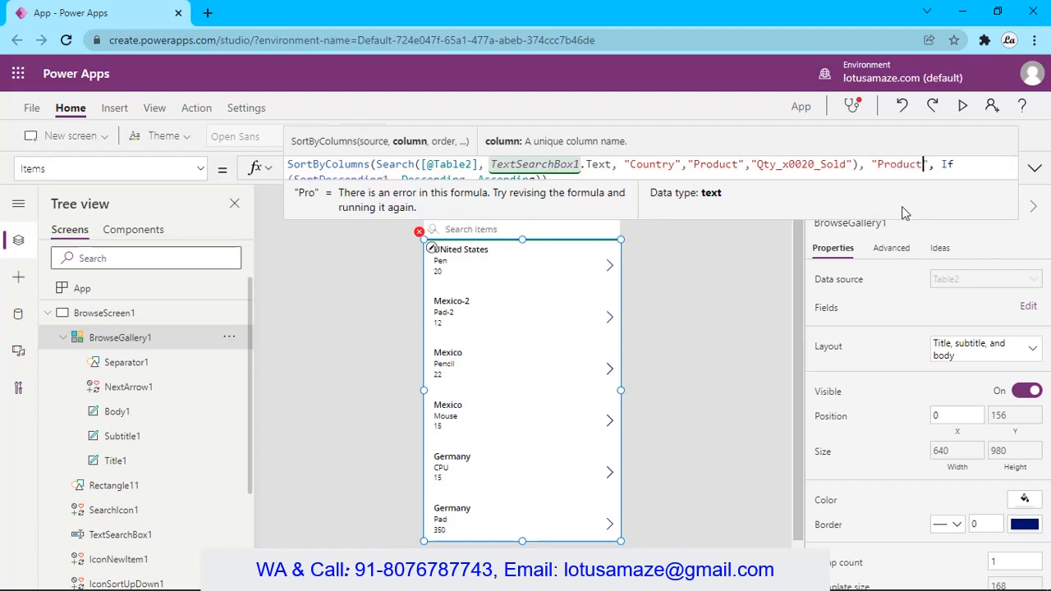
left_click(671, 294)
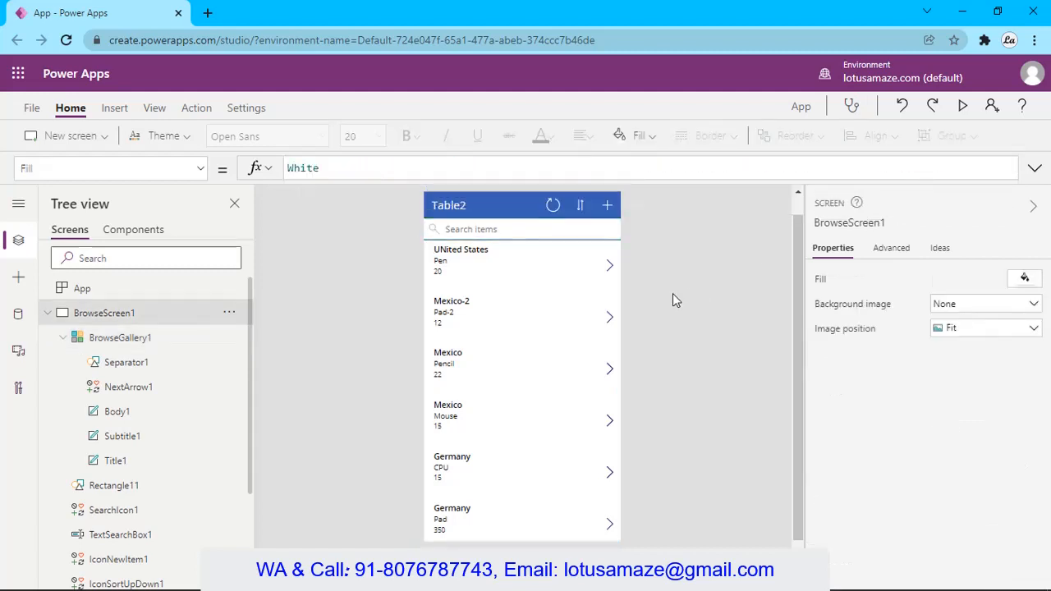
Step: Preview the app again, reverse the product sort order twice, and exit the preview
left_click(965, 108)
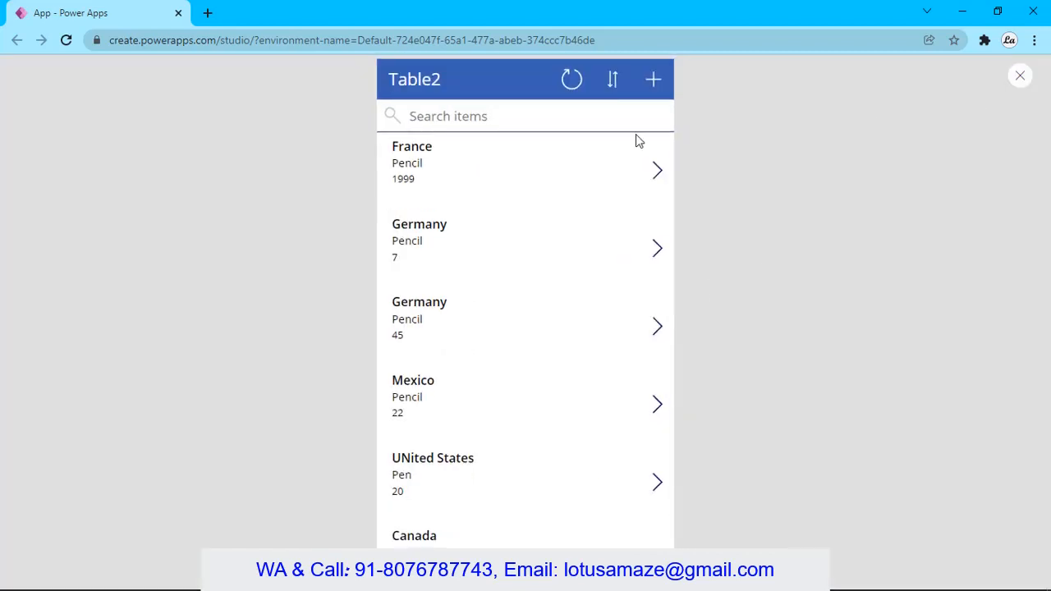
left_click(611, 83)
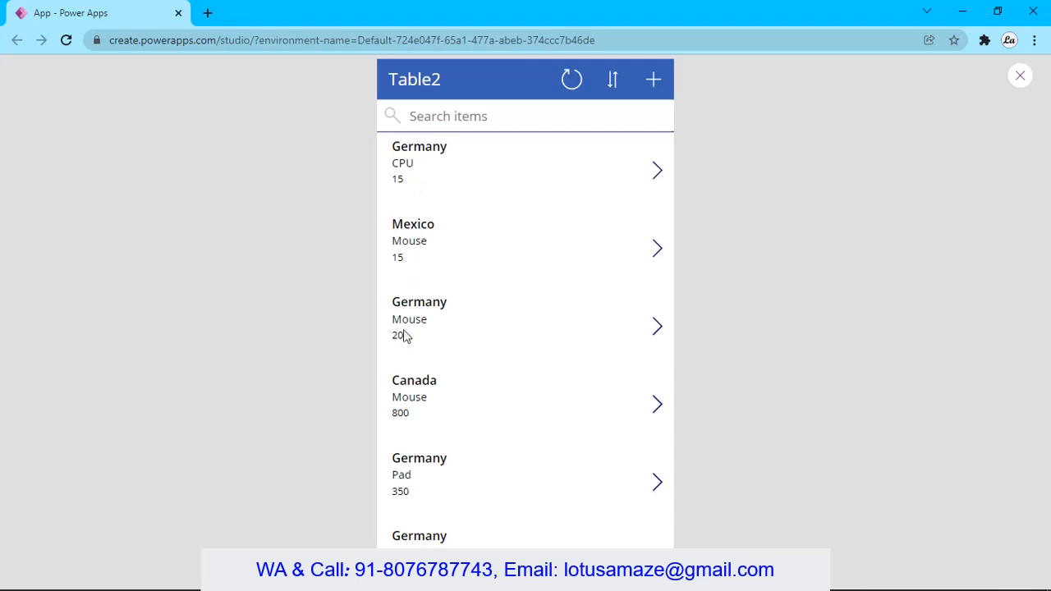
left_click(611, 82)
key("Escape")
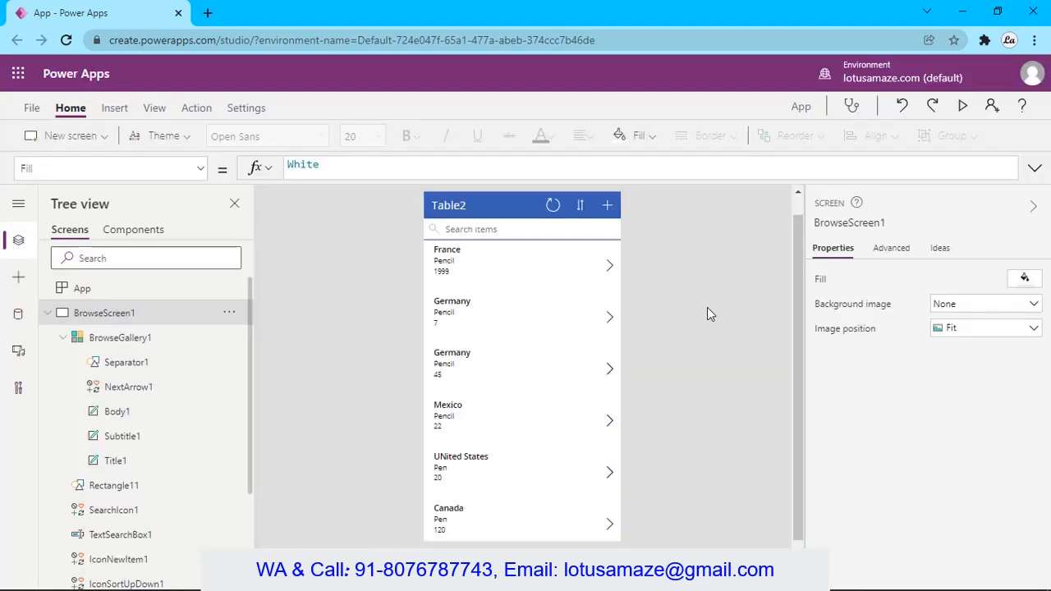
Step: Review the sort column argument in the Items formula of BrowseGallery1
left_click(131, 337)
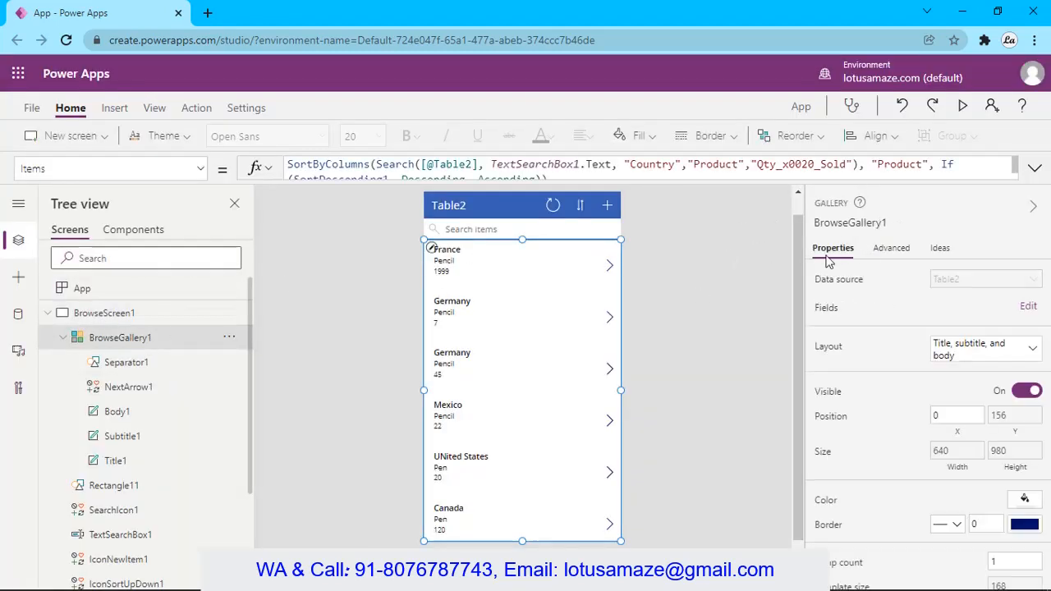
left_click(903, 165)
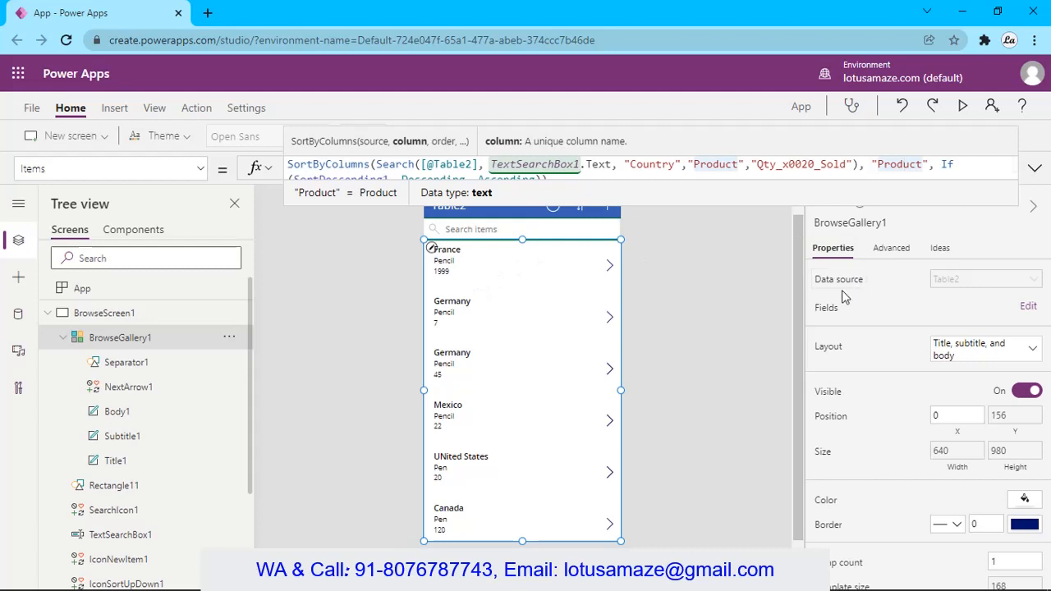
left_click(832, 320)
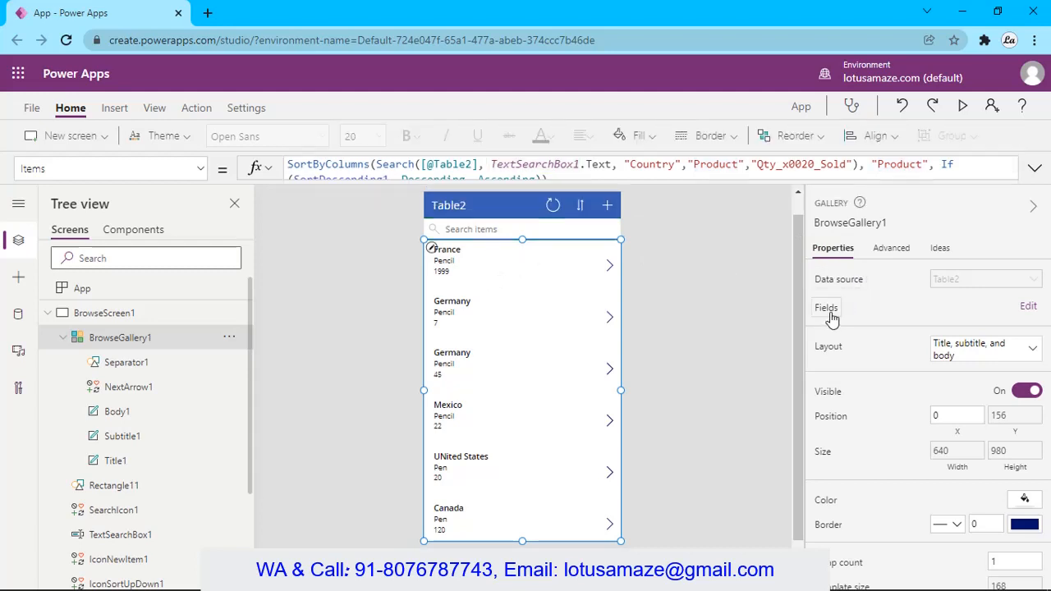
Step: Open the gallery's field assignments and examine the columns available for Body1
left_click(1026, 312)
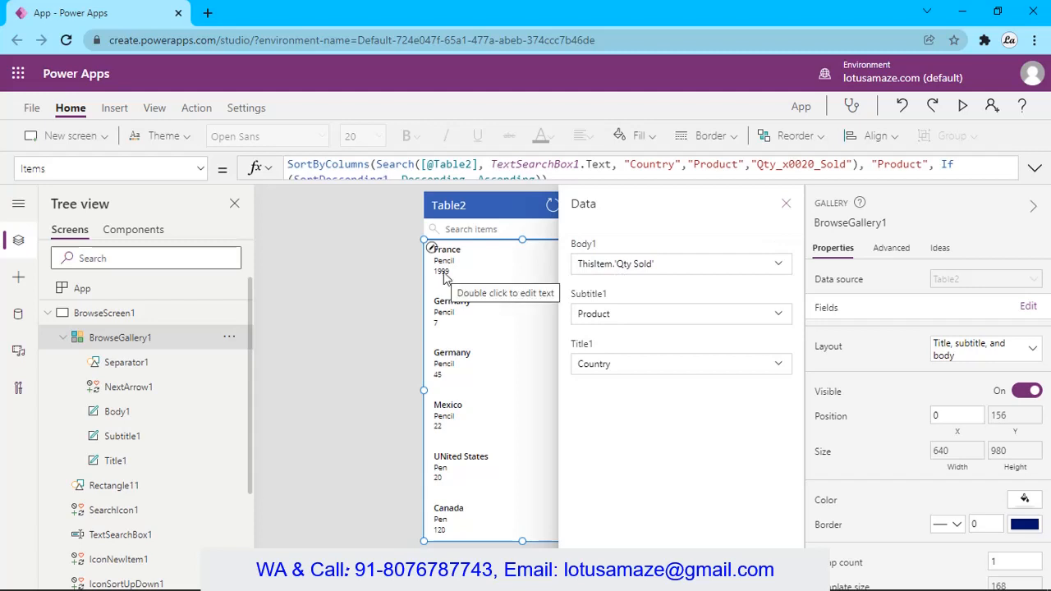
left_click(780, 270)
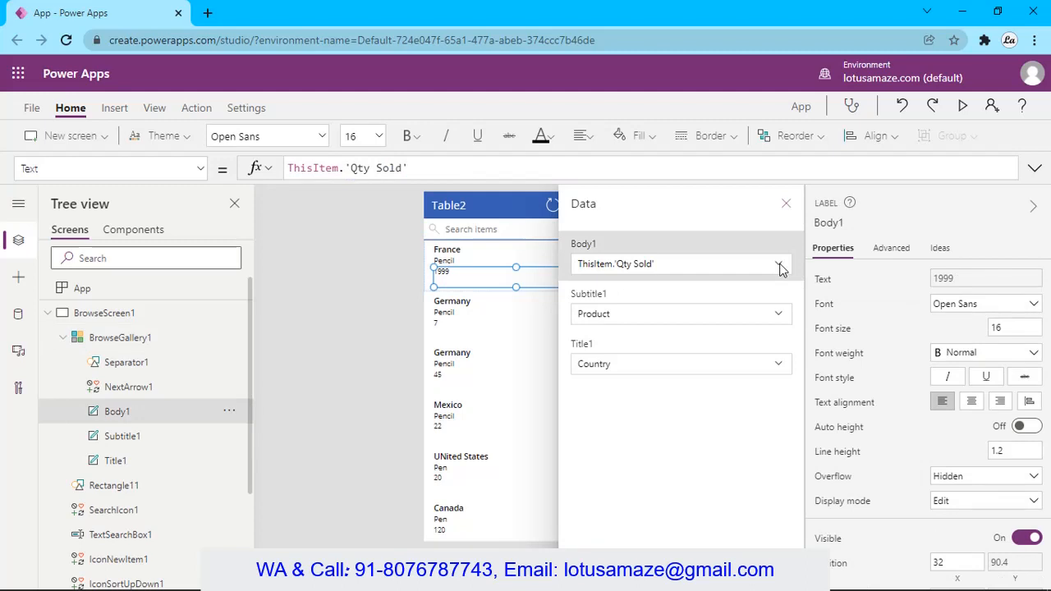
left_click(779, 266)
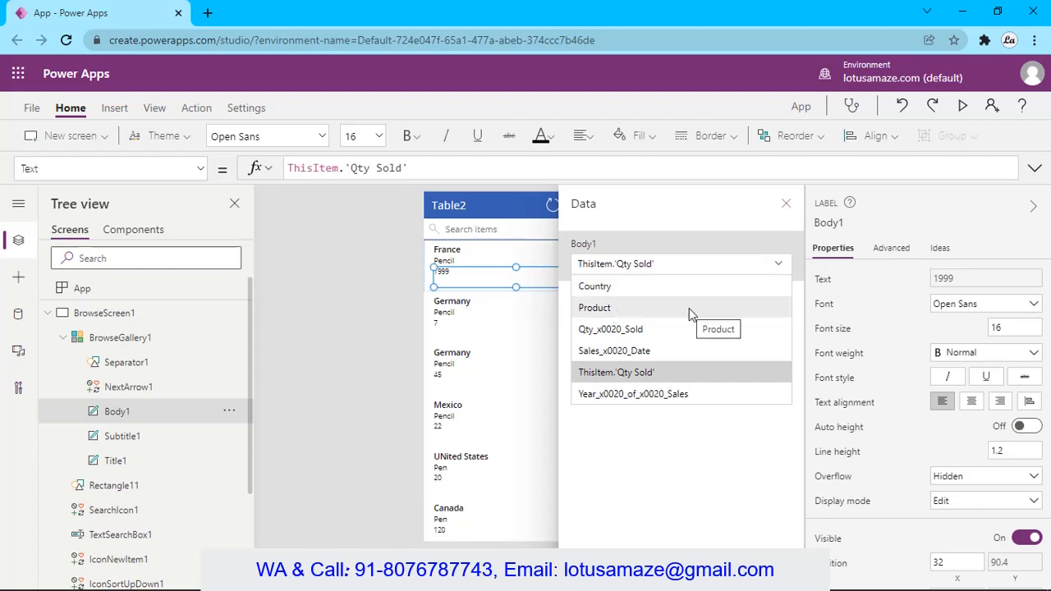
left_click(670, 220)
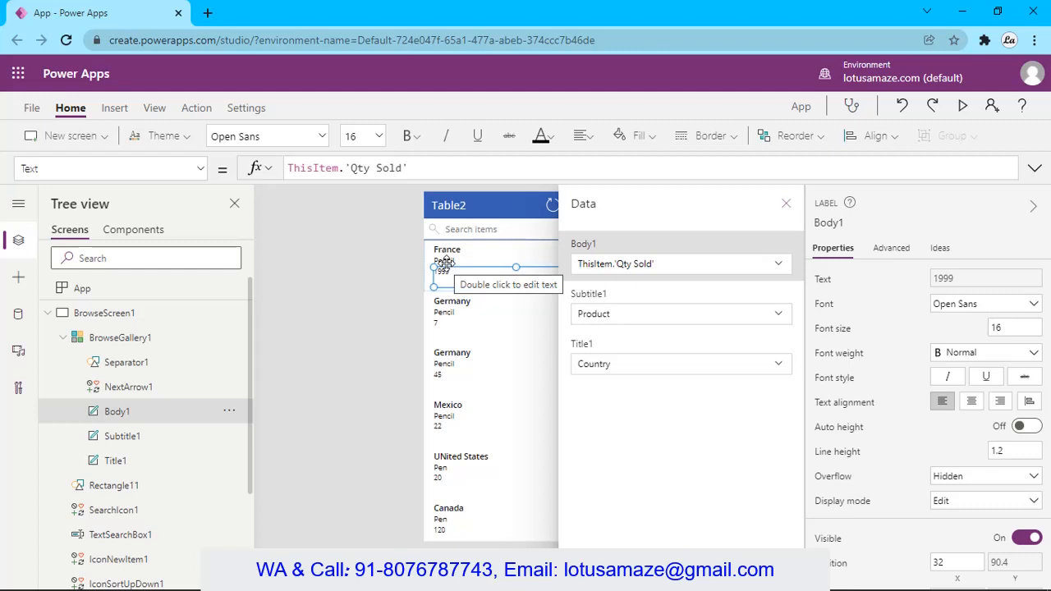
Step: Examine the data fields assigned to Subtitle1 and Title1 and the columns available for Subtitle1
left_click(638, 313)
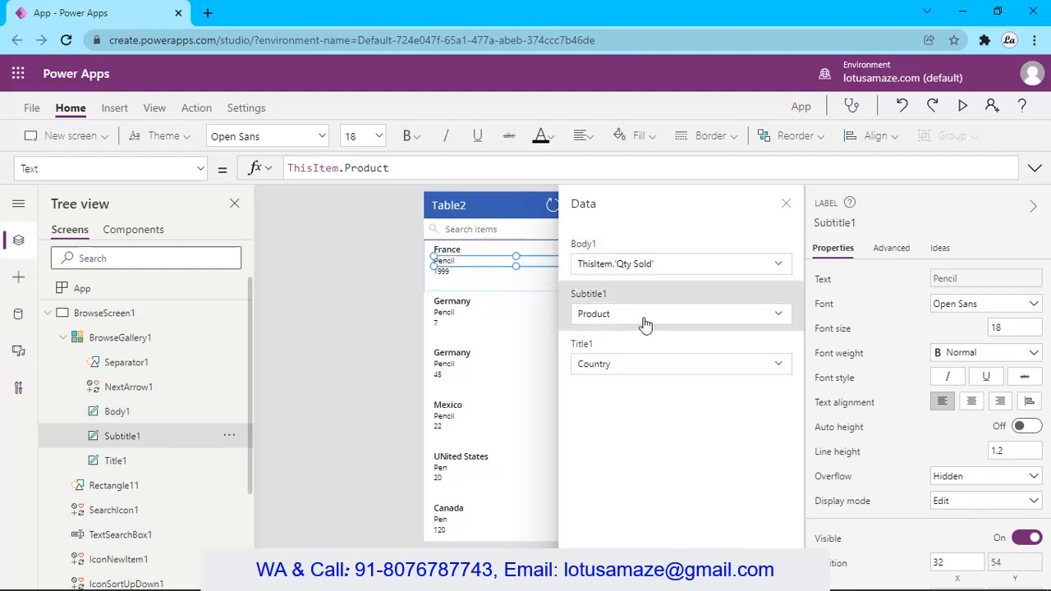
left_click(774, 317)
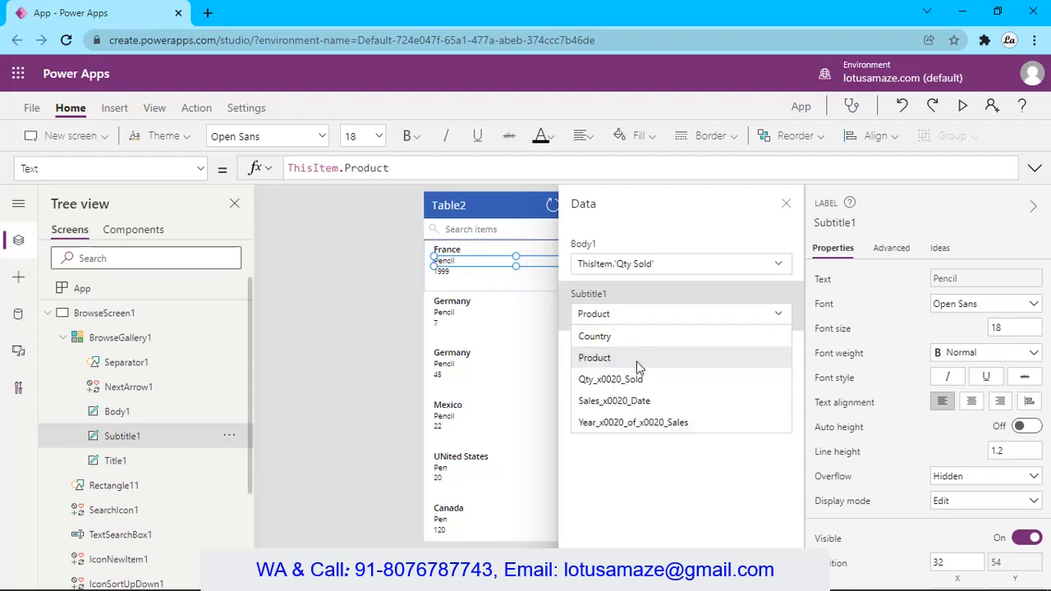
left_click(624, 467)
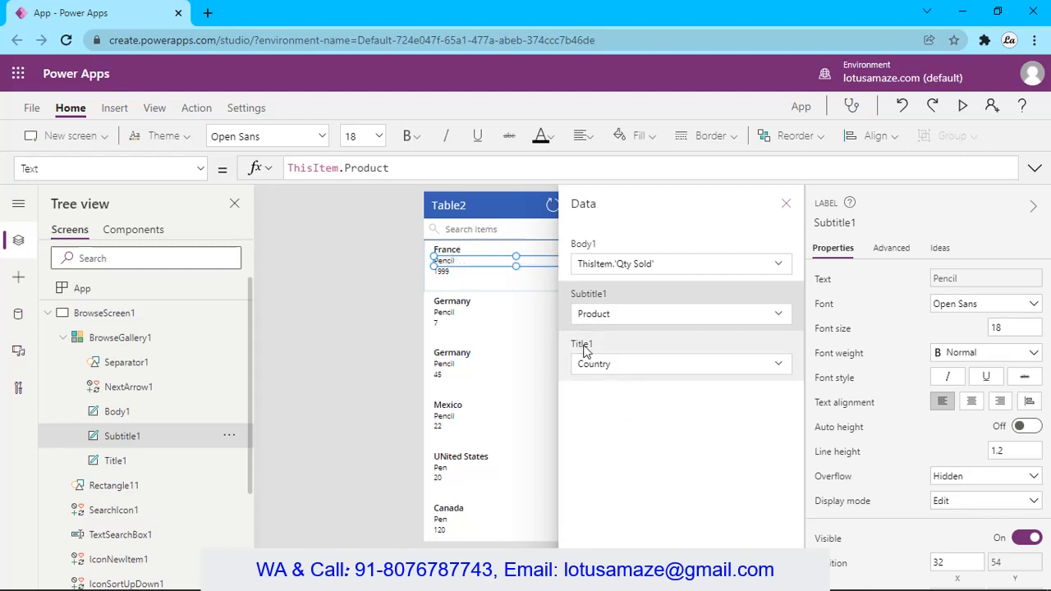
left_click(626, 369)
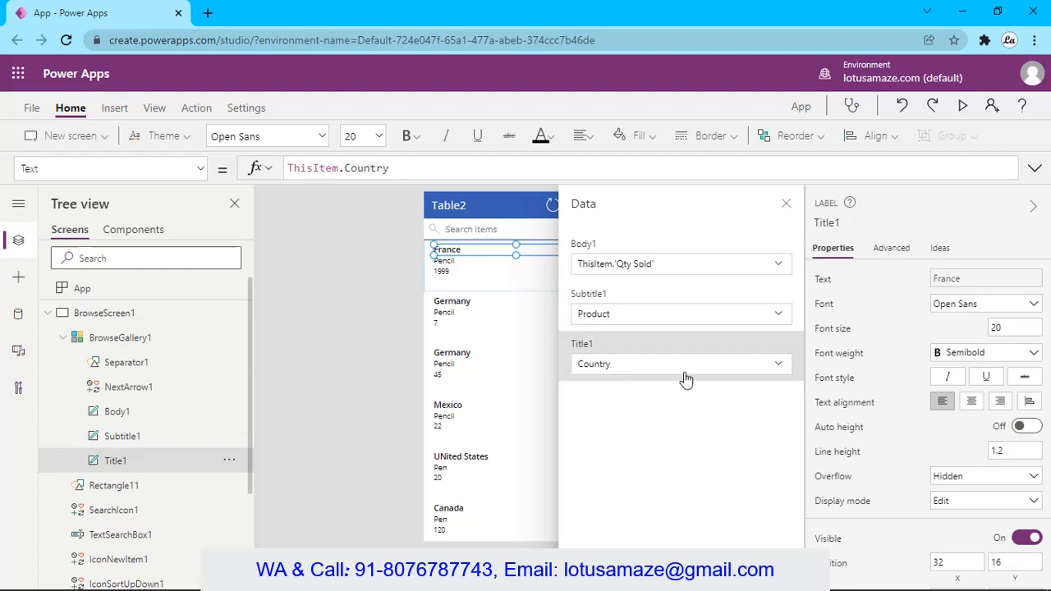
left_click(778, 367)
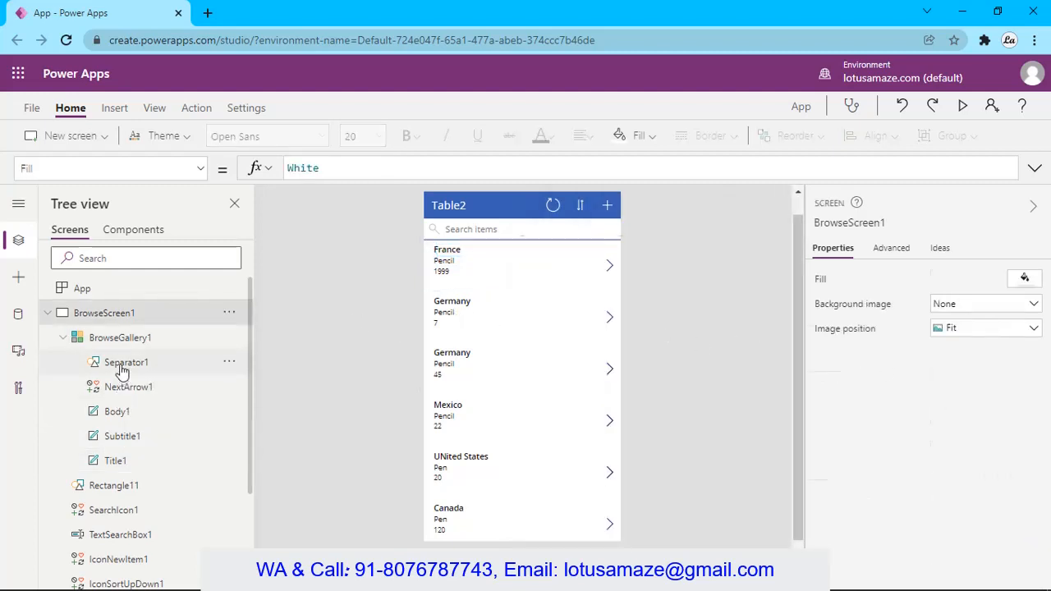
Step: Try the Title layout and the Title and subtitle layout on BrowseGallery1
left_click(120, 337)
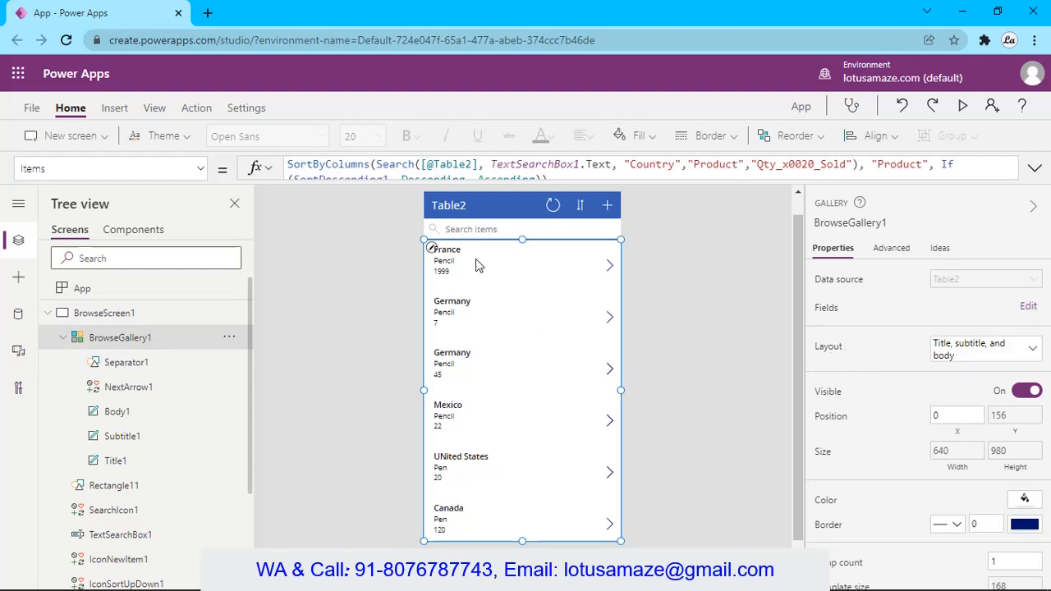
left_click(1031, 353)
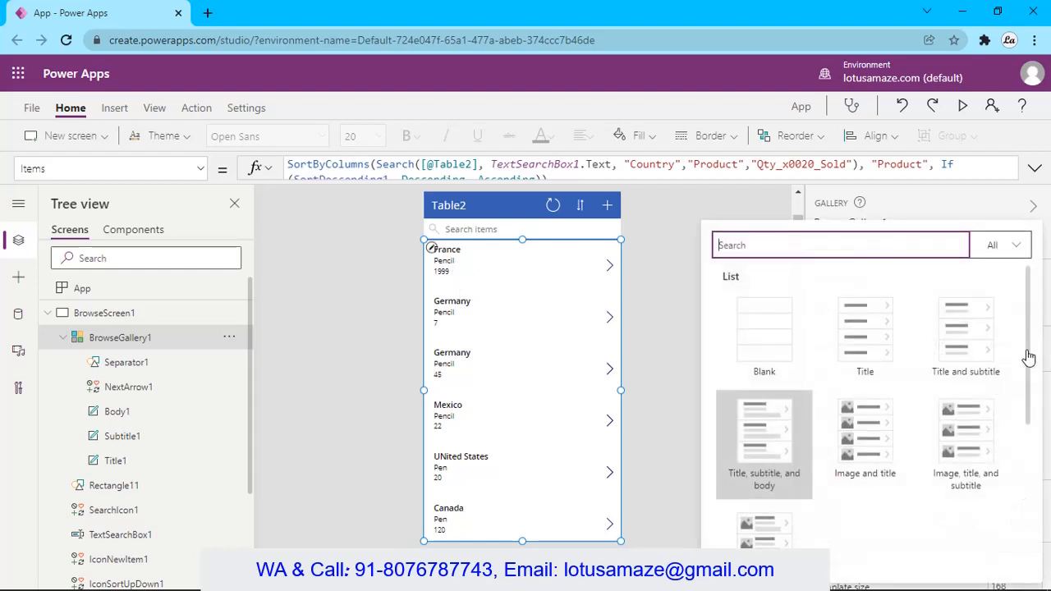
left_click(858, 335)
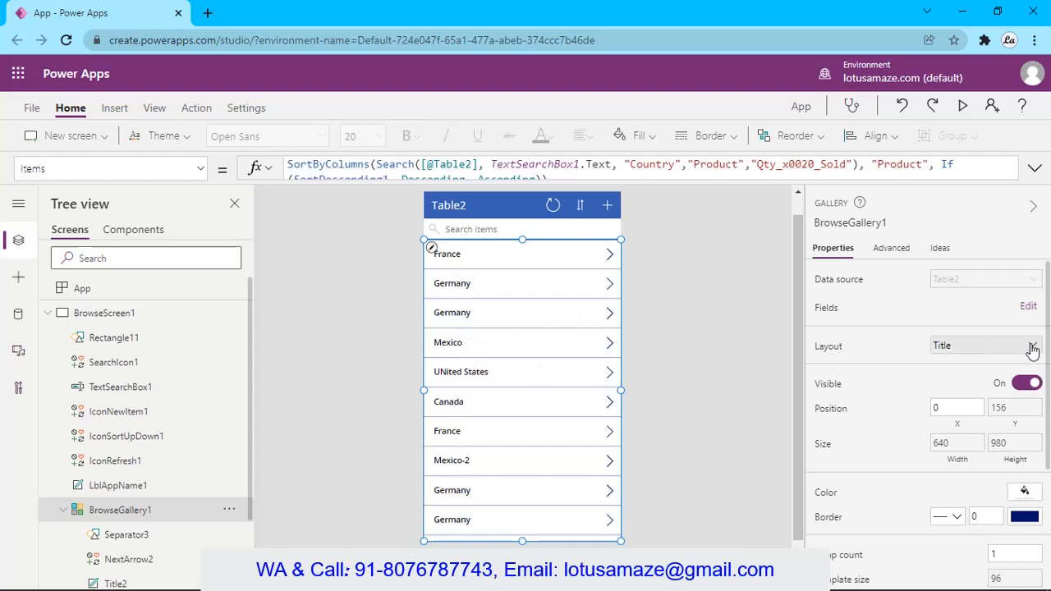
left_click(1032, 347)
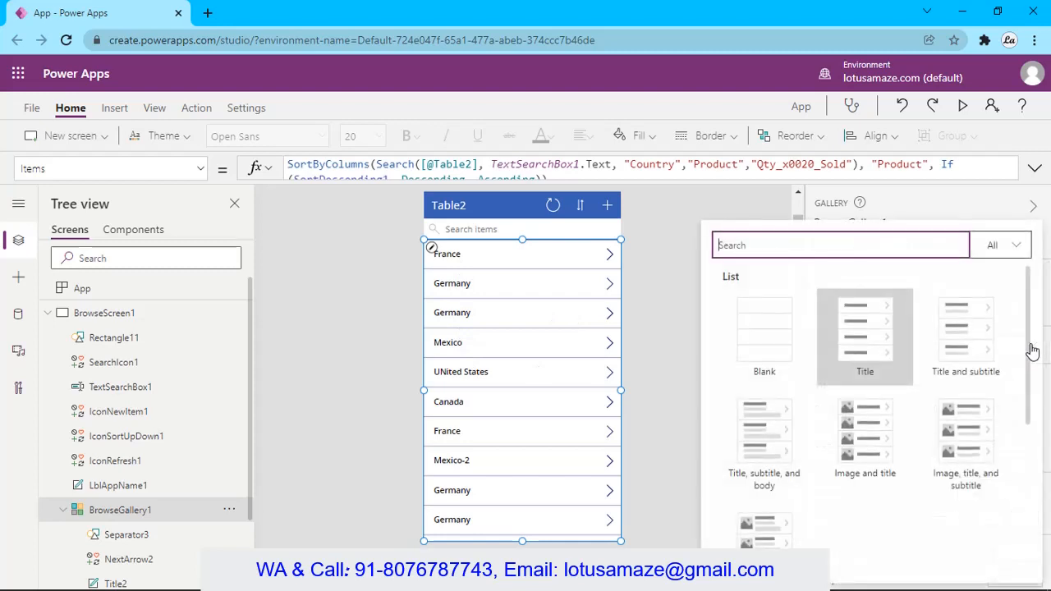
left_click(969, 330)
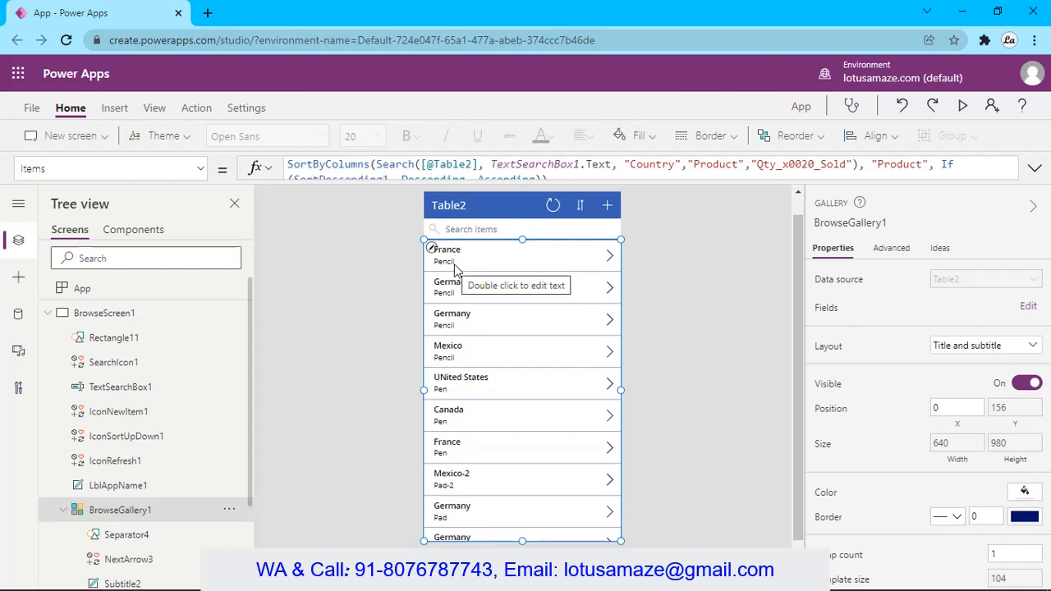
Step: Set the layout of BrowseGallery1 to Image and title
left_click(1031, 346)
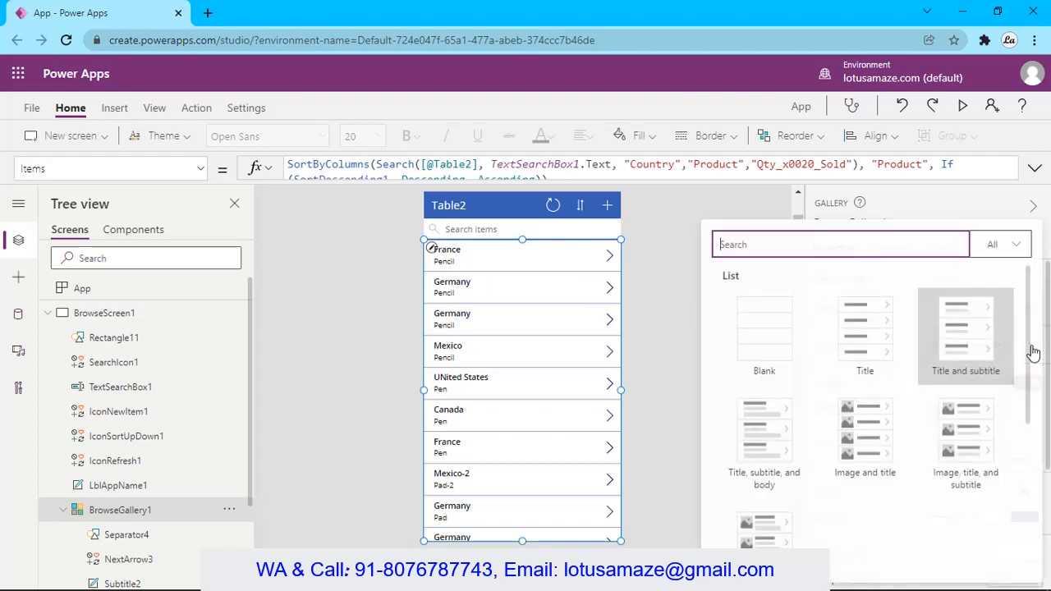
left_click(868, 433)
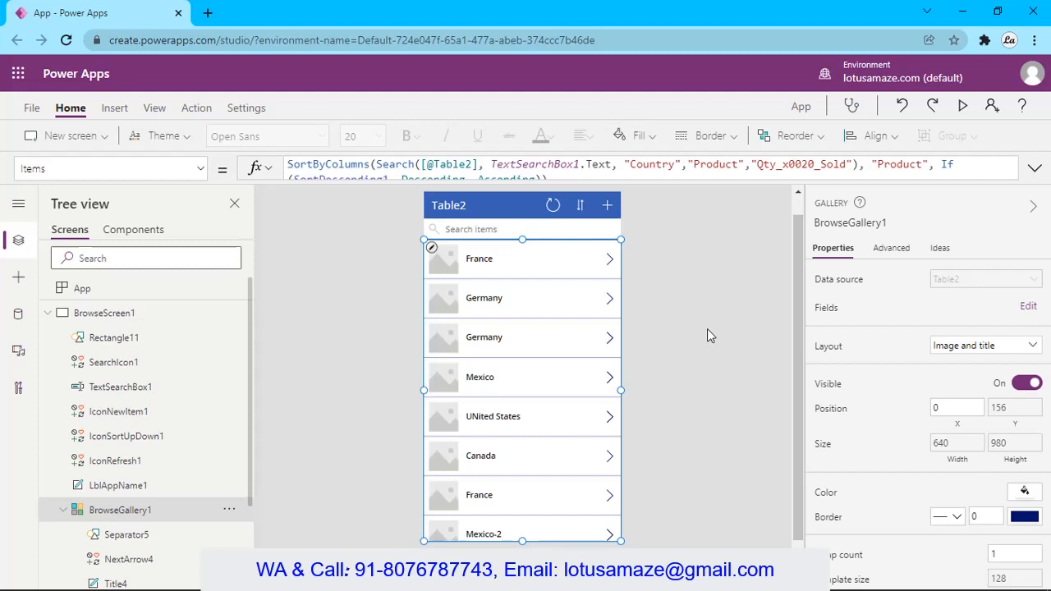
Step: Turn the visibility of BrowseGallery1 off and back on, and set its X position to 30
left_click(1018, 389)
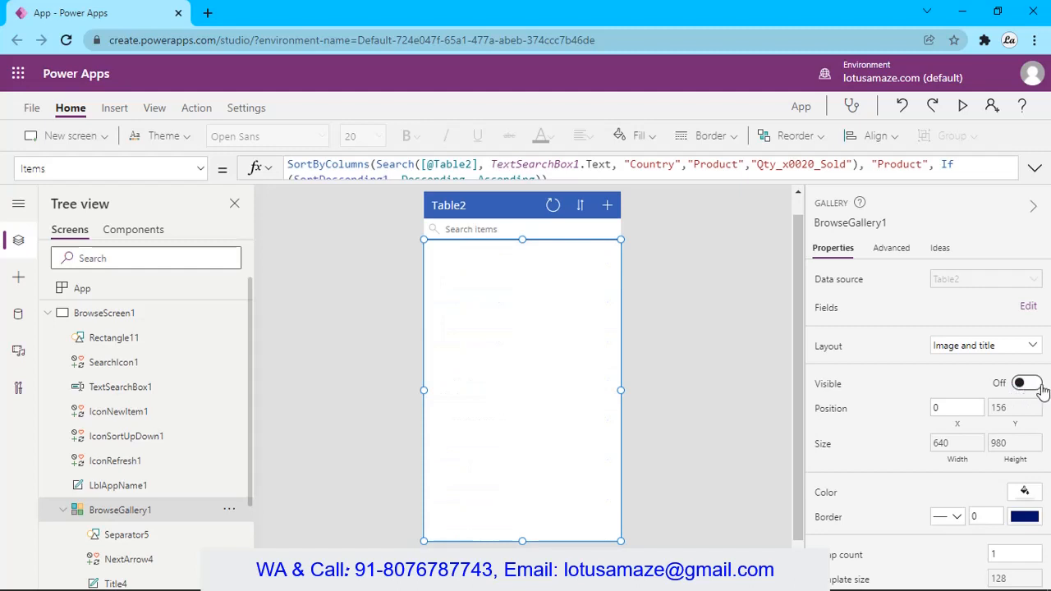
left_click(1036, 387)
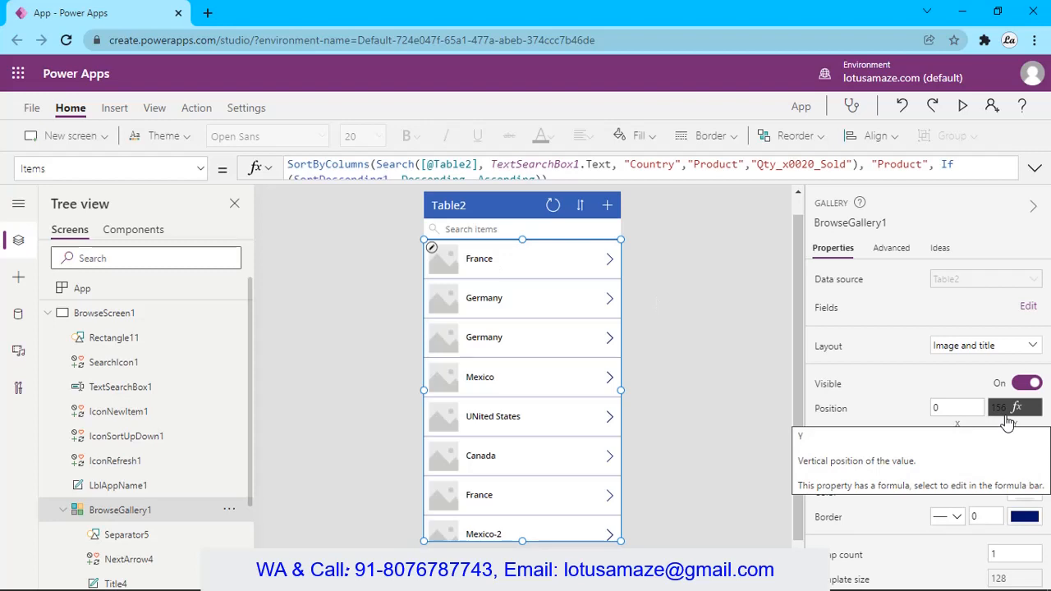
left_click(936, 411)
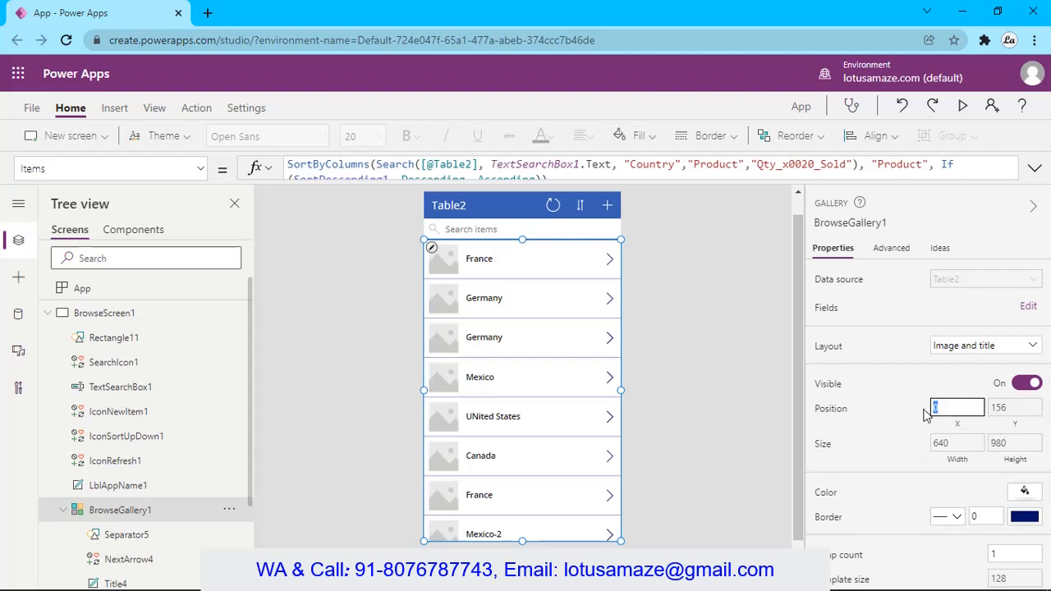
type("30")
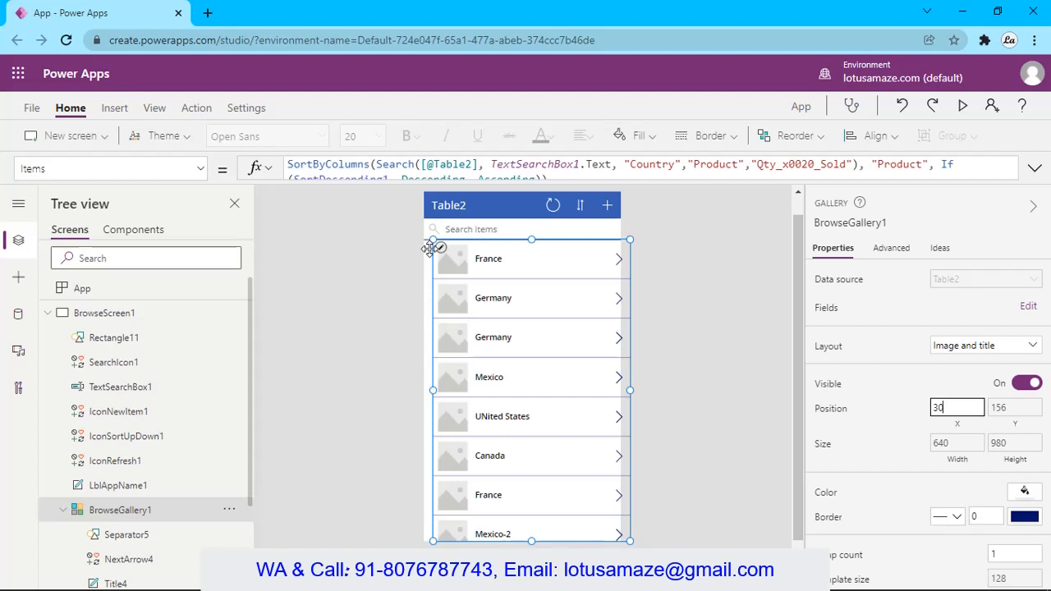
Step: Check the gallery's width formula and fill BrowseGallery1 with the muted blue theme colour RGBA(102, 113, 166, 1)
left_click(969, 451)
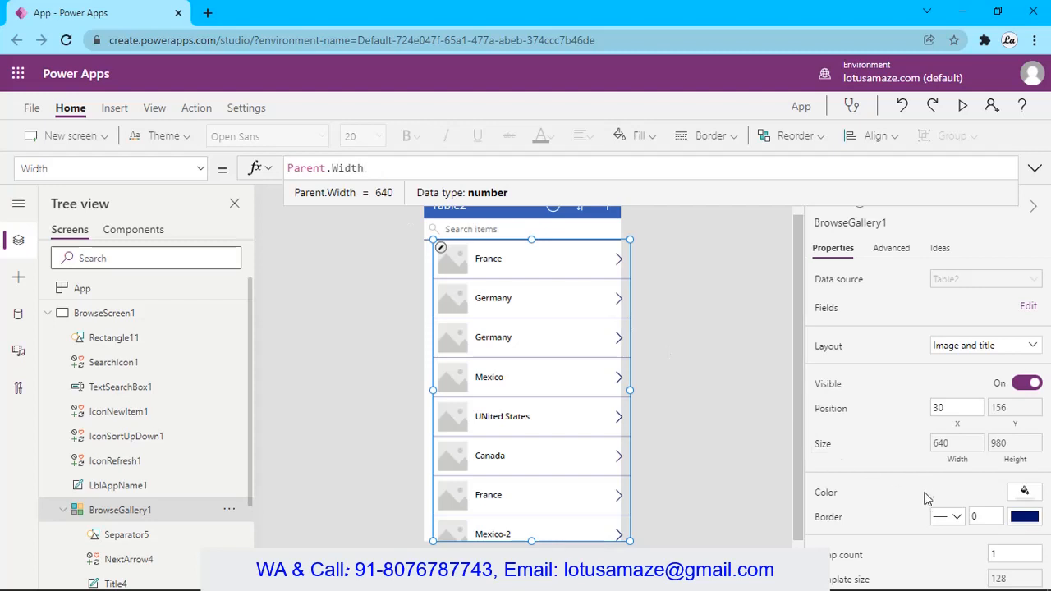
left_click(1025, 493)
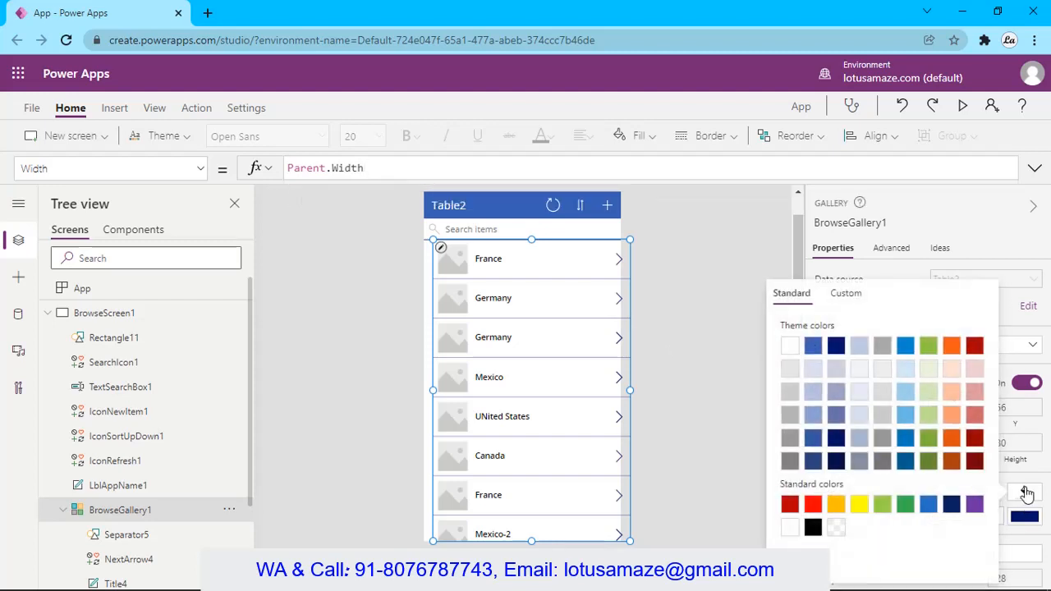
left_click(838, 422)
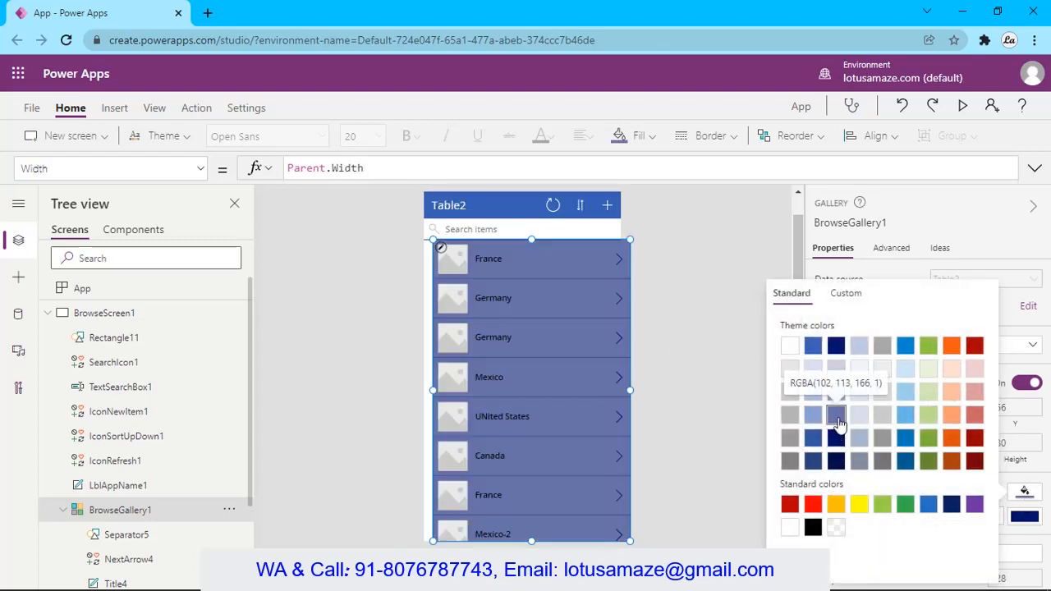
left_click(733, 425)
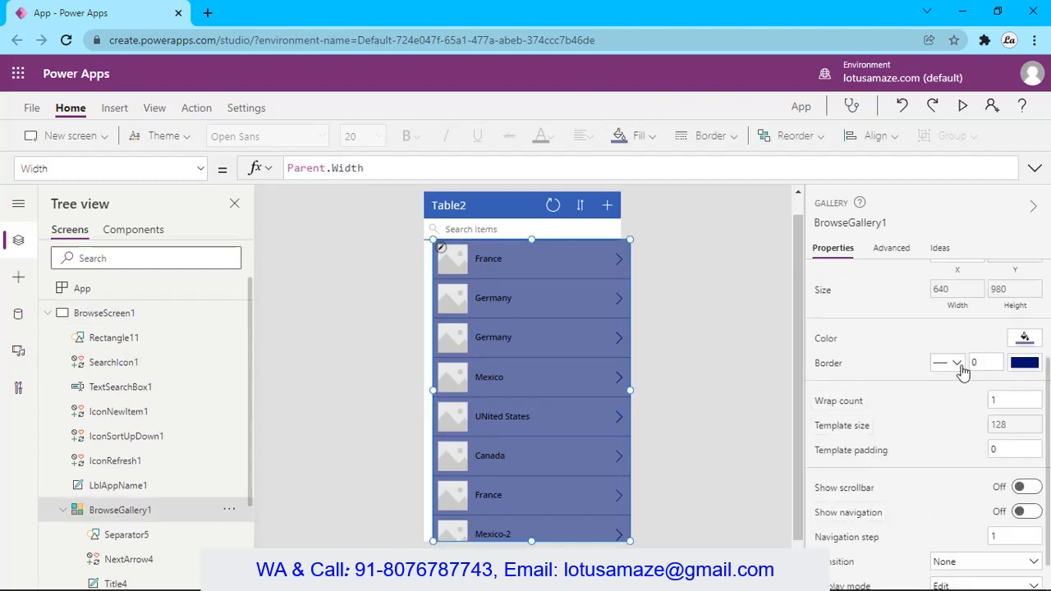
Step: Set the gallery's template padding to 10 and turn on its scrollbar and navigation
left_click(995, 450)
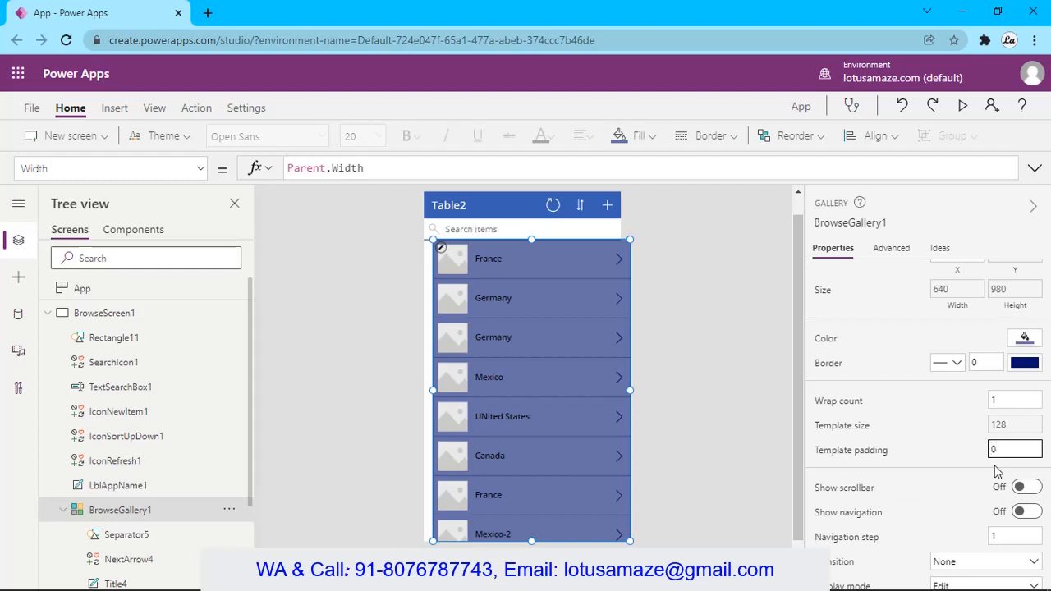
type("1")
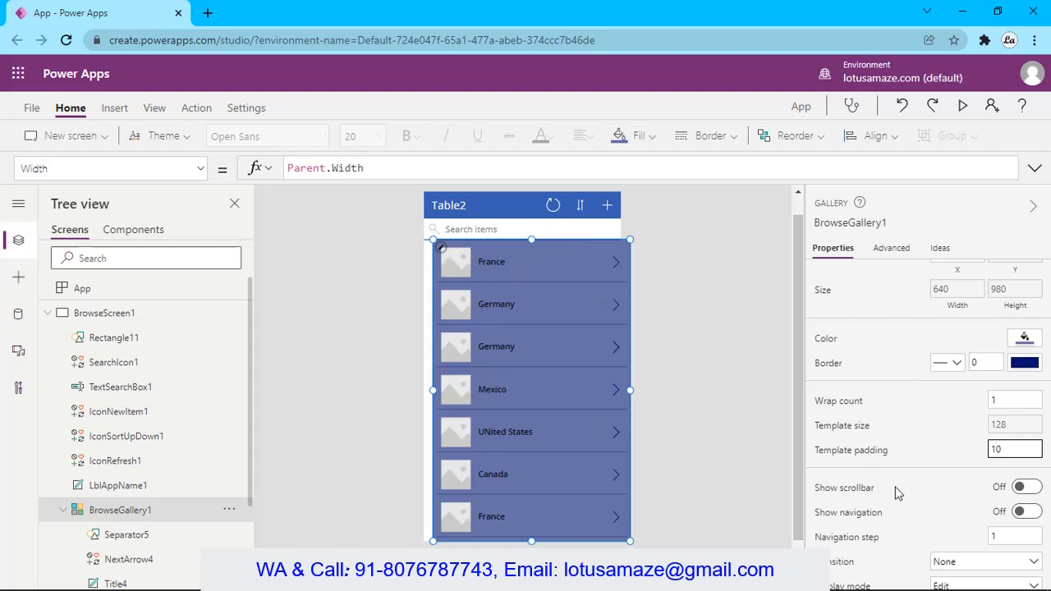
left_click(1022, 487)
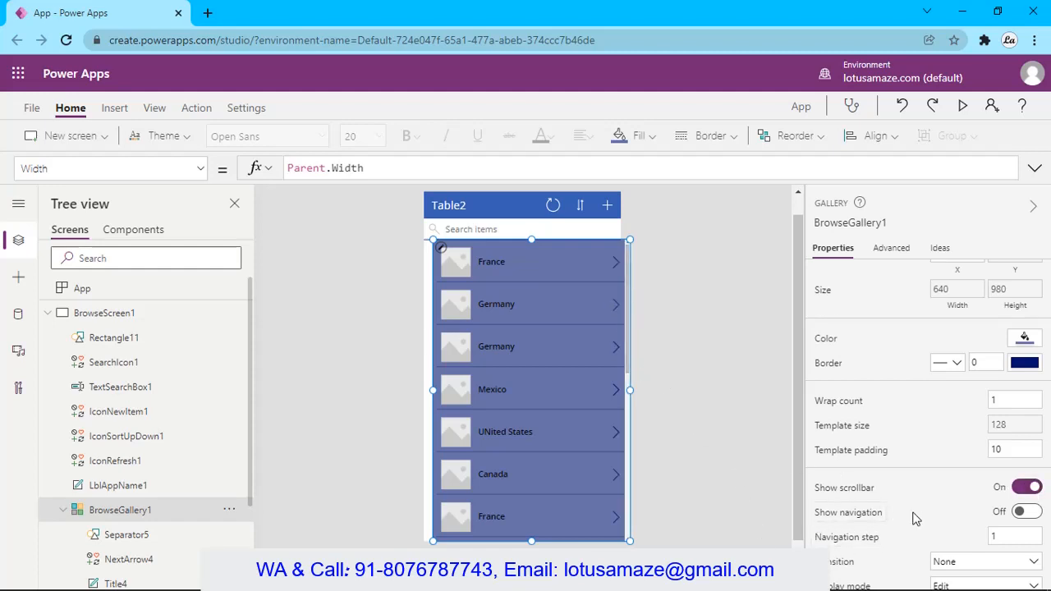
left_click(1026, 512)
scroll(895, 496, "down", 1)
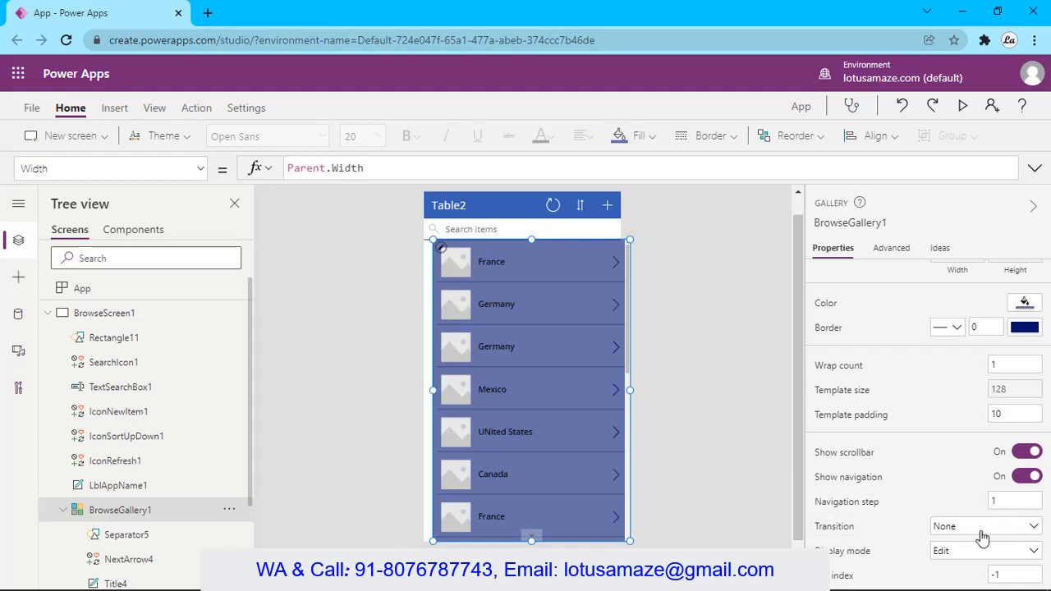
Step: Preview the app, open the details of the first France record, and return to editing
left_click(963, 110)
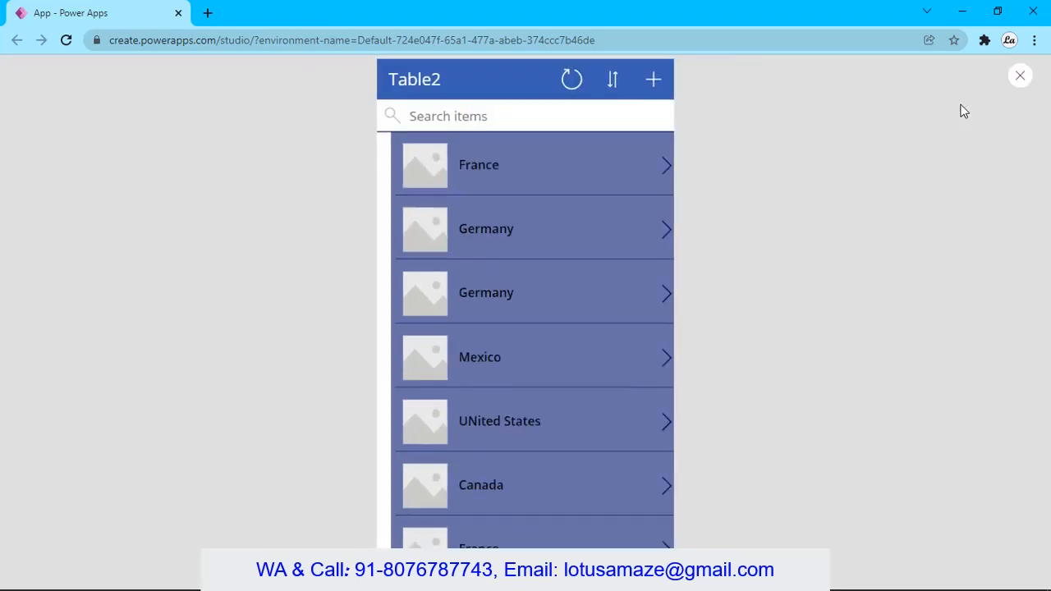
left_click(670, 174)
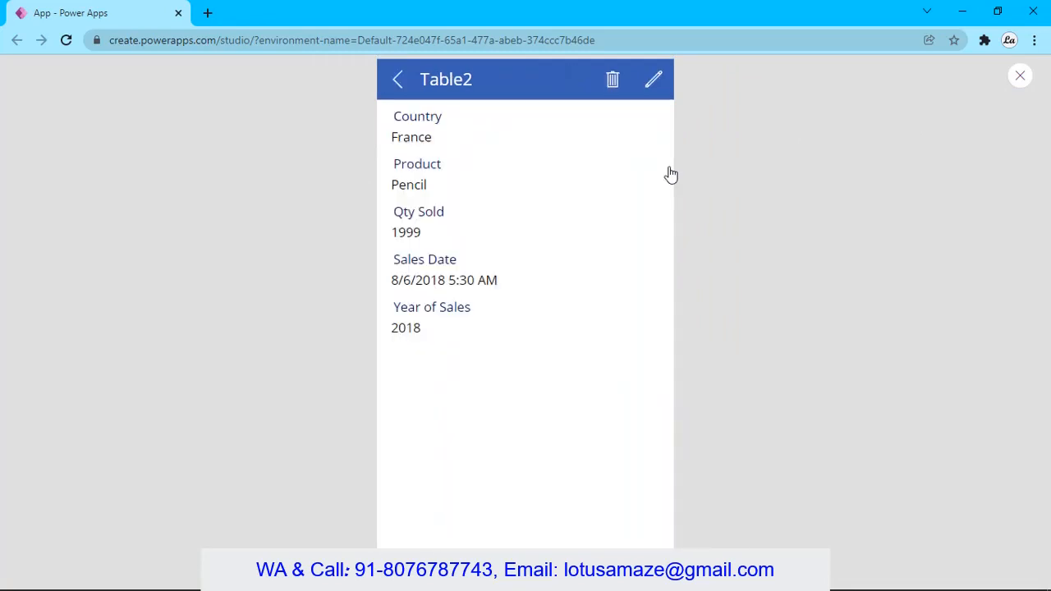
left_click(1023, 79)
Step: Set the gallery's transition to Pop and check the effect in the app preview
scroll(875, 507, "down", 2)
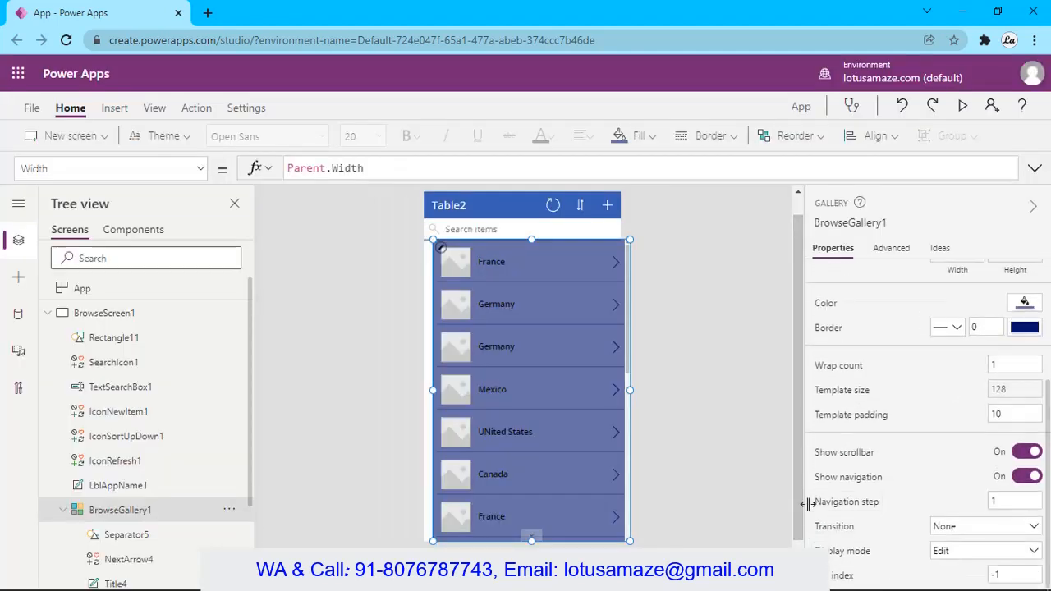
left_click(1032, 526)
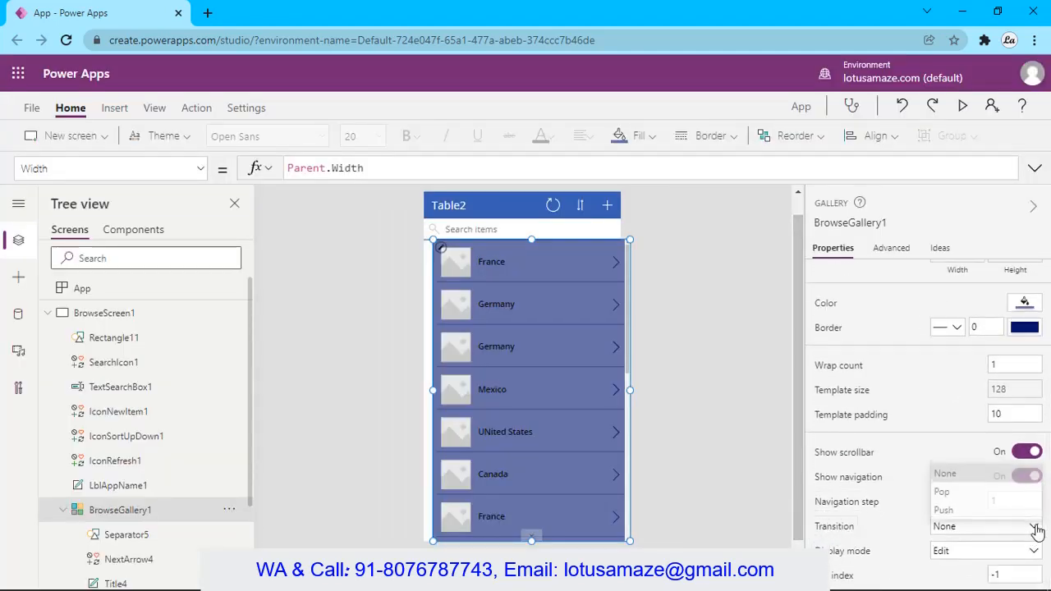
left_click(944, 490)
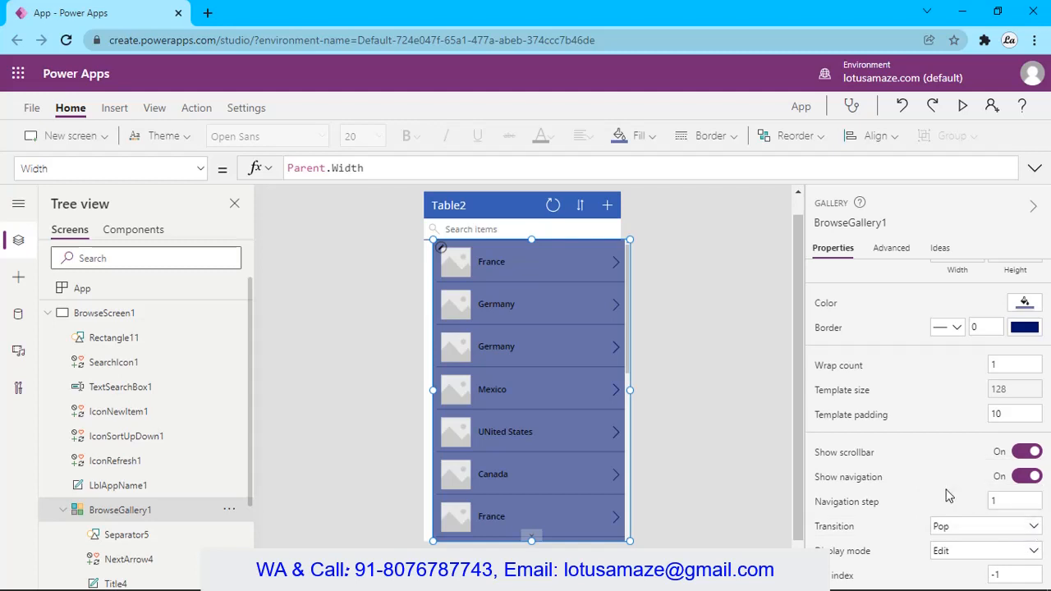
left_click(966, 110)
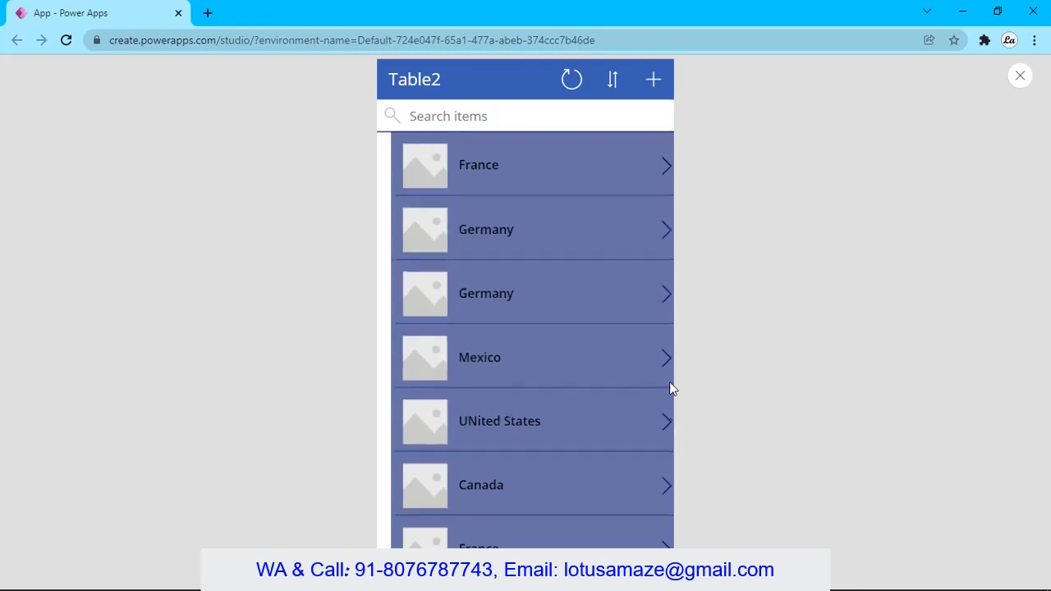
left_click(1021, 76)
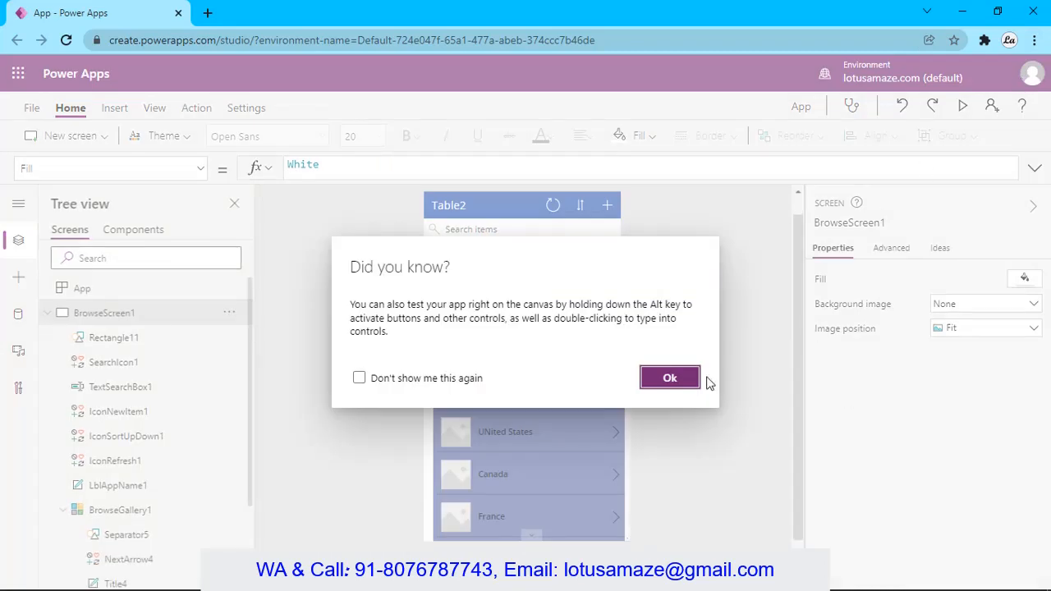
left_click(690, 379)
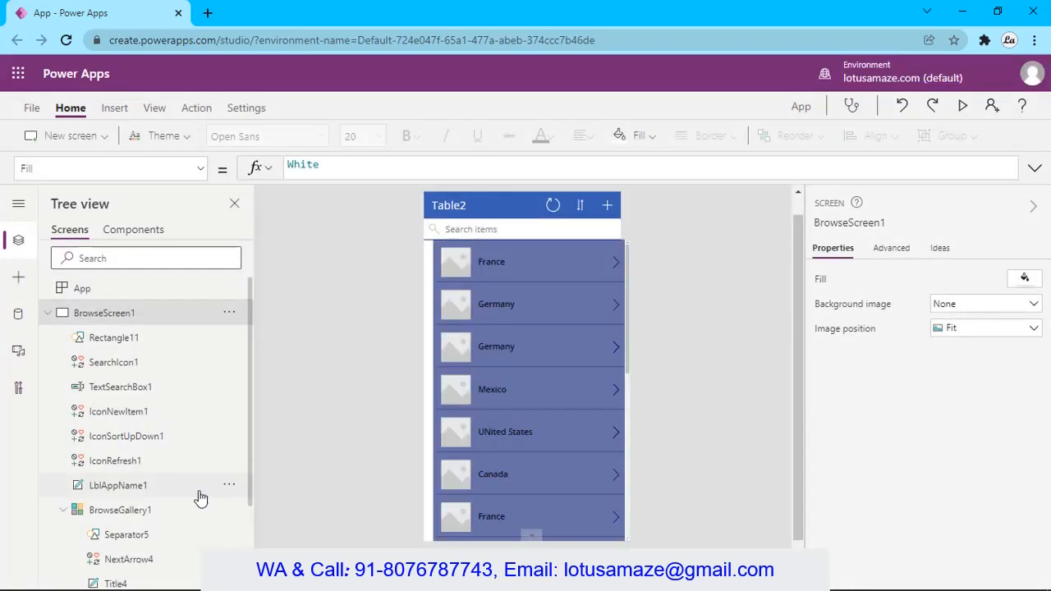
Step: Try the View display mode on BrowseGallery1 and test it in the app preview
left_click(125, 515)
scroll(923, 464, "down", 3)
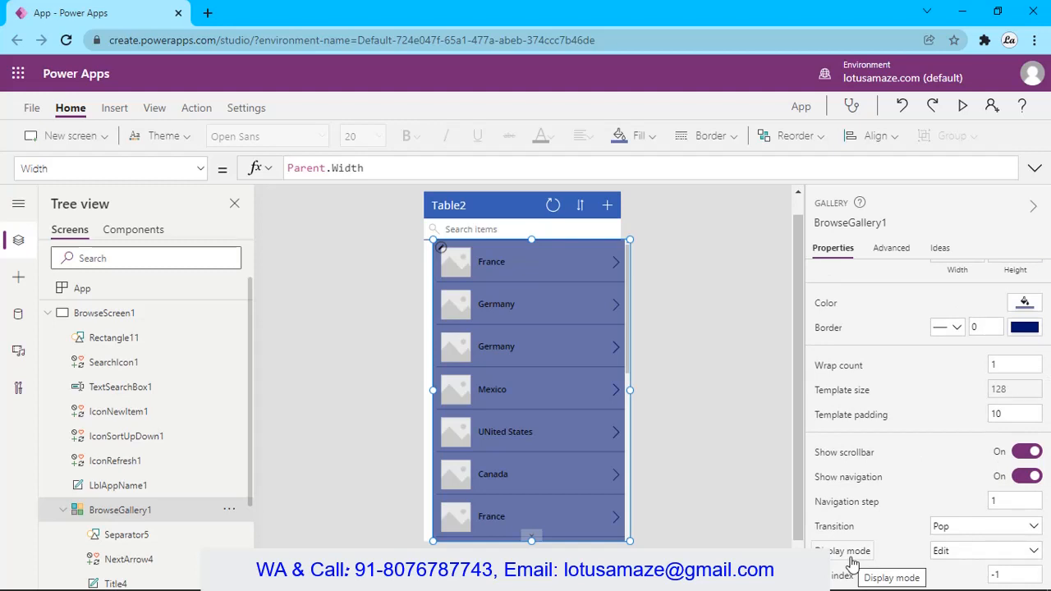
left_click(1035, 553)
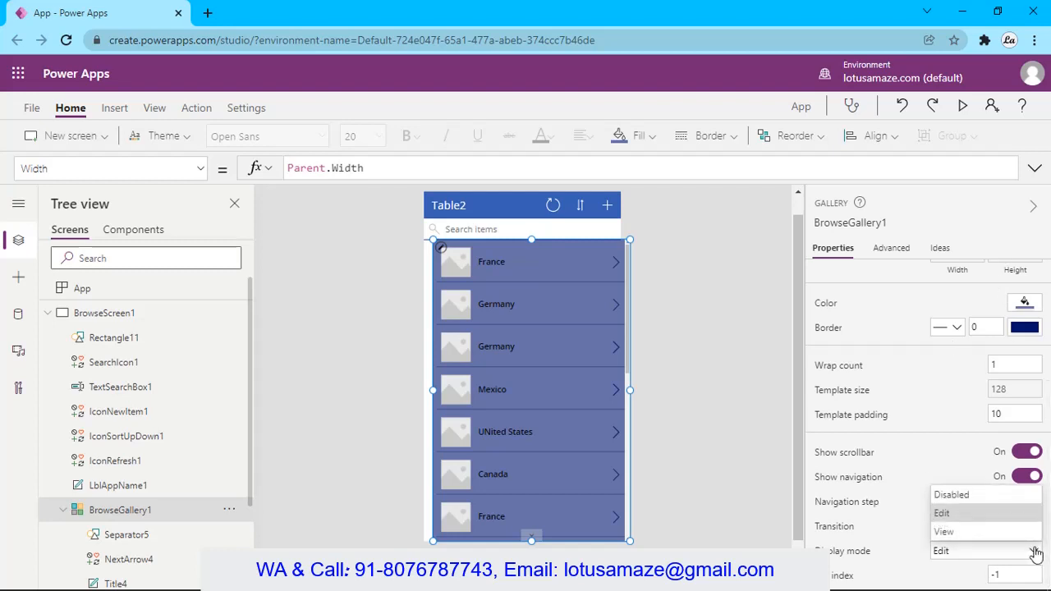
left_click(944, 532)
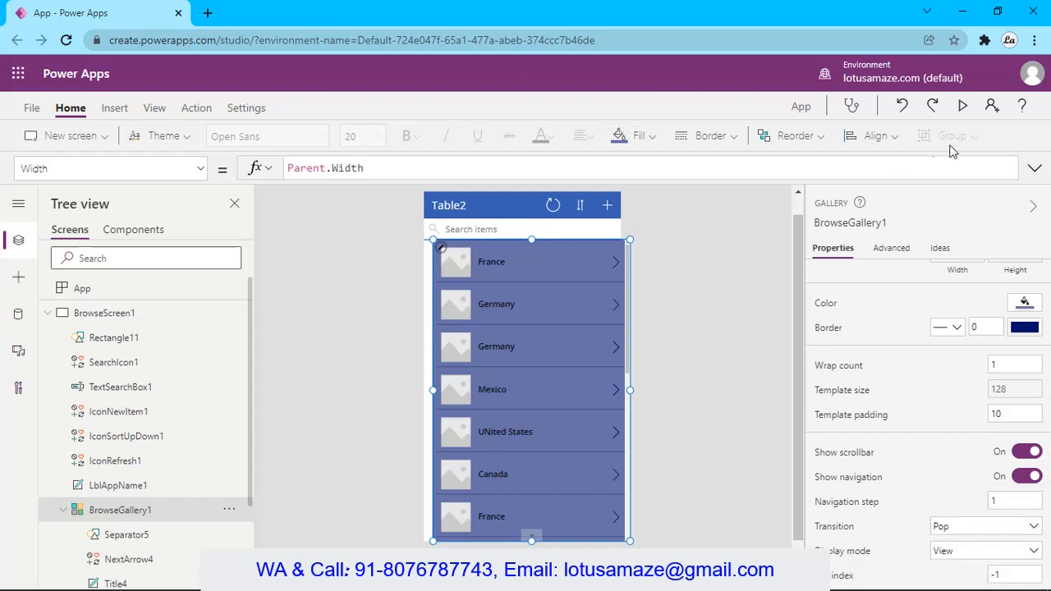
left_click(962, 105)
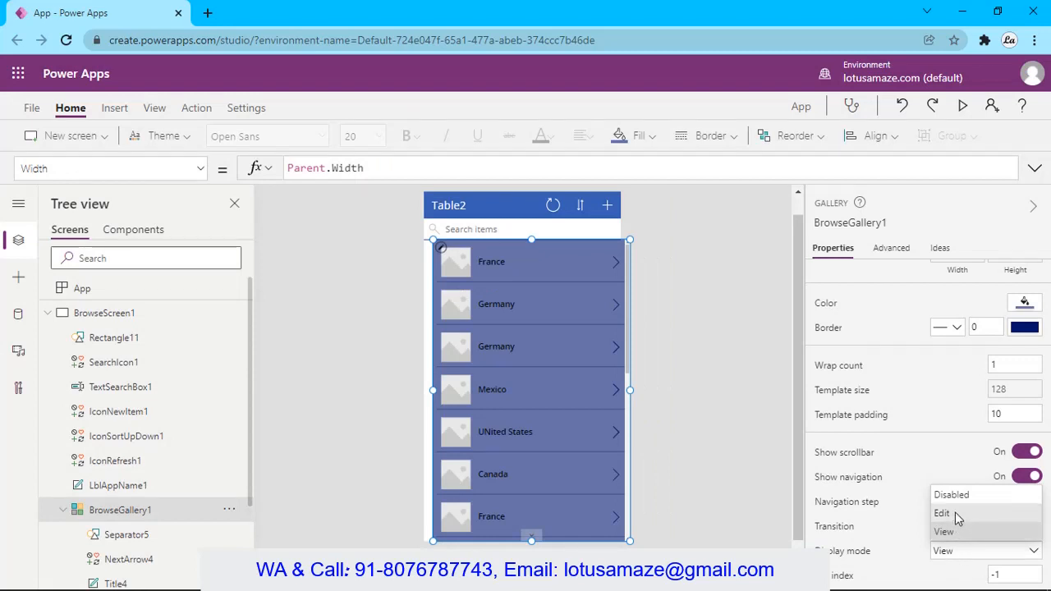
Step: Set the gallery's display mode to Edit and test opening the first France record in the app preview
left_click(956, 514)
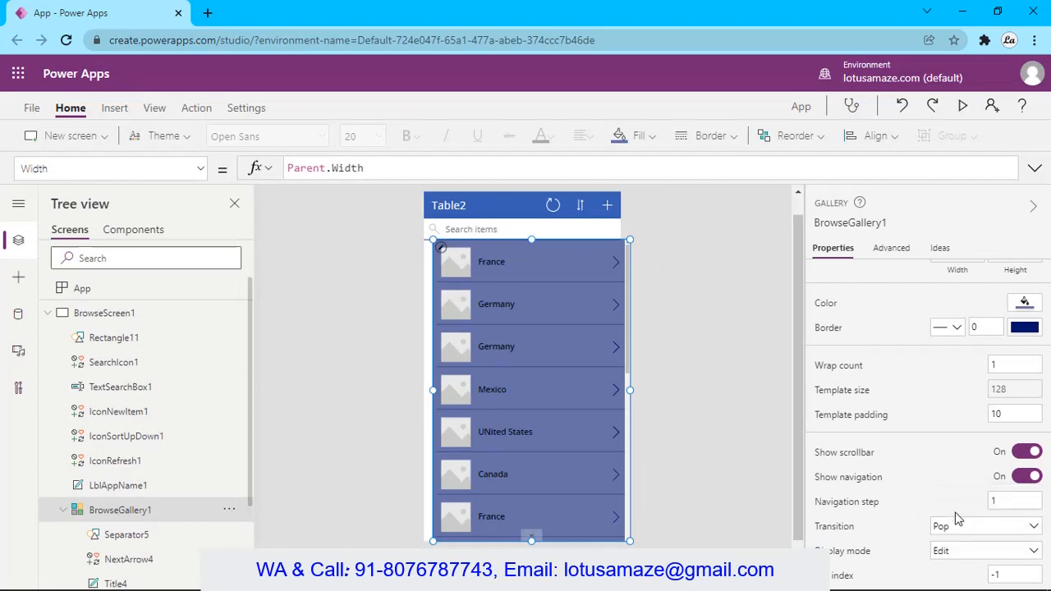
left_click(962, 108)
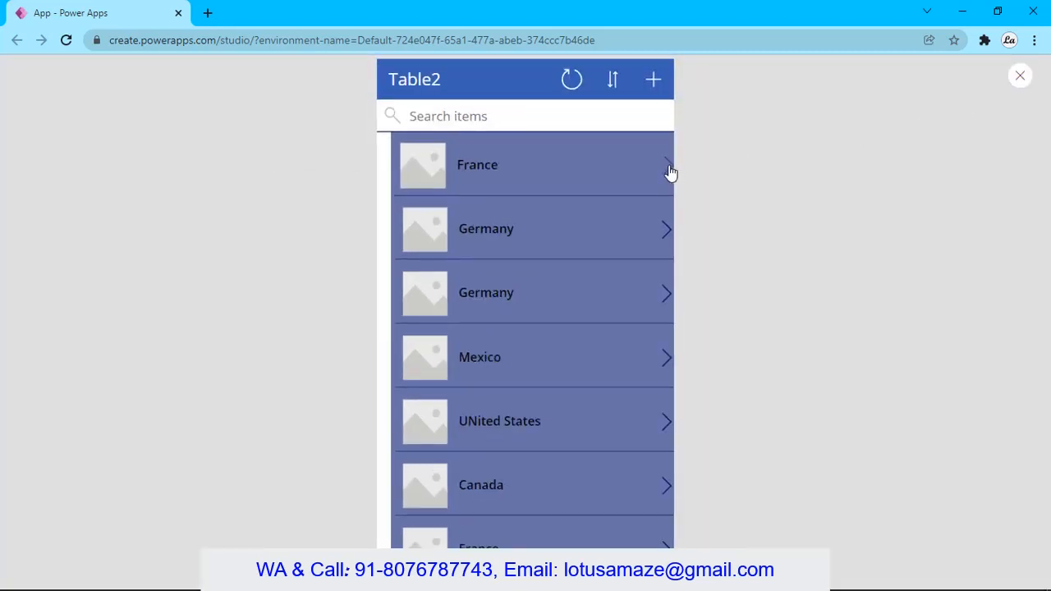
left_click(668, 169)
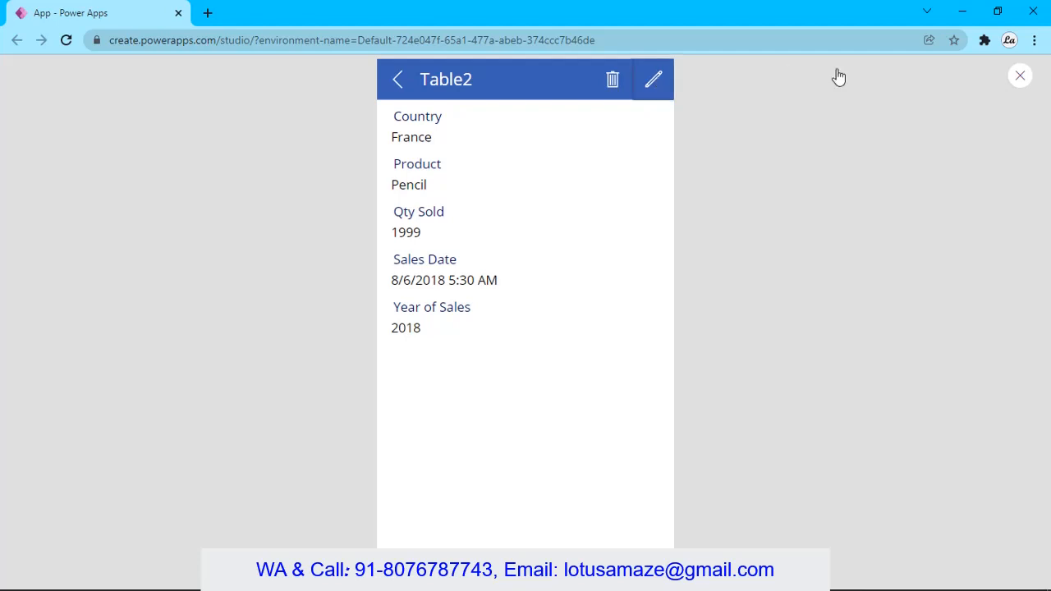
key("Escape")
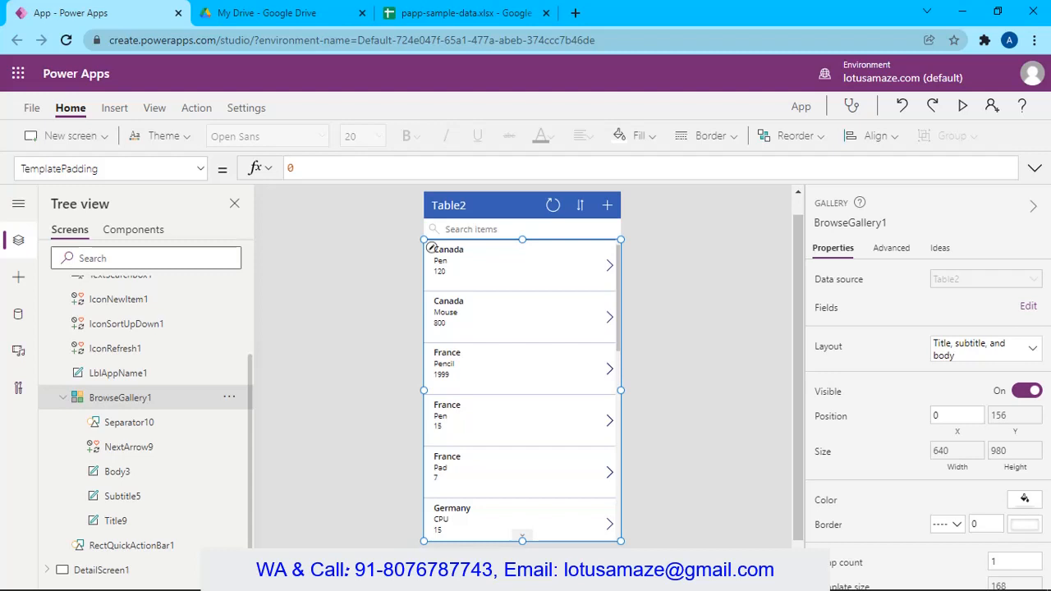
Step: Set the height of Separator10 in BrowseGallery1 to 10
left_click(129, 421)
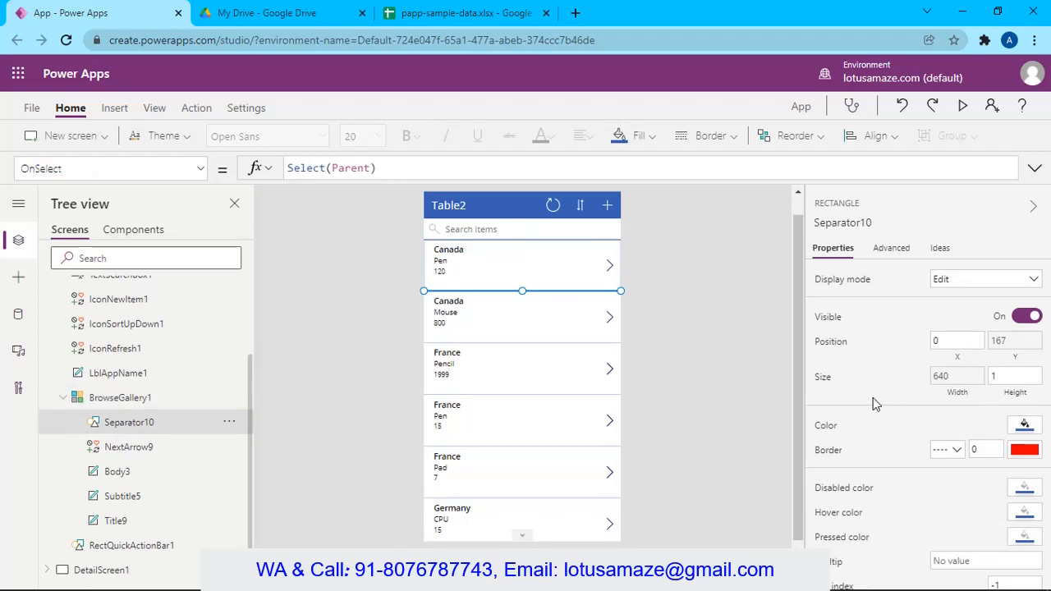
left_click(1000, 375)
type("0")
key("Return")
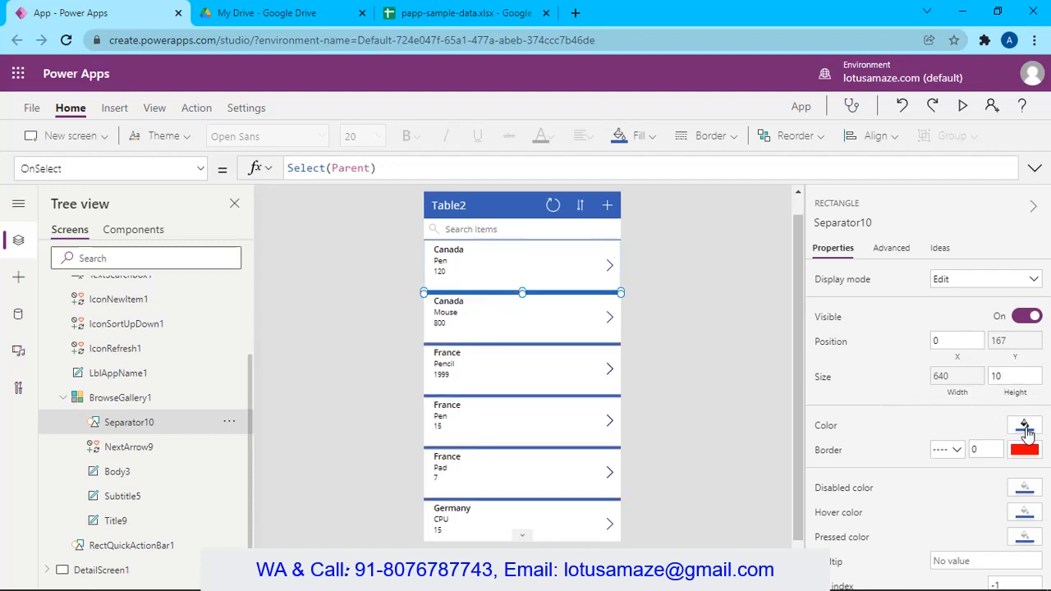
Step: Colour Separator10 with the standard bright red and check the row separators in the app preview
left_click(1025, 427)
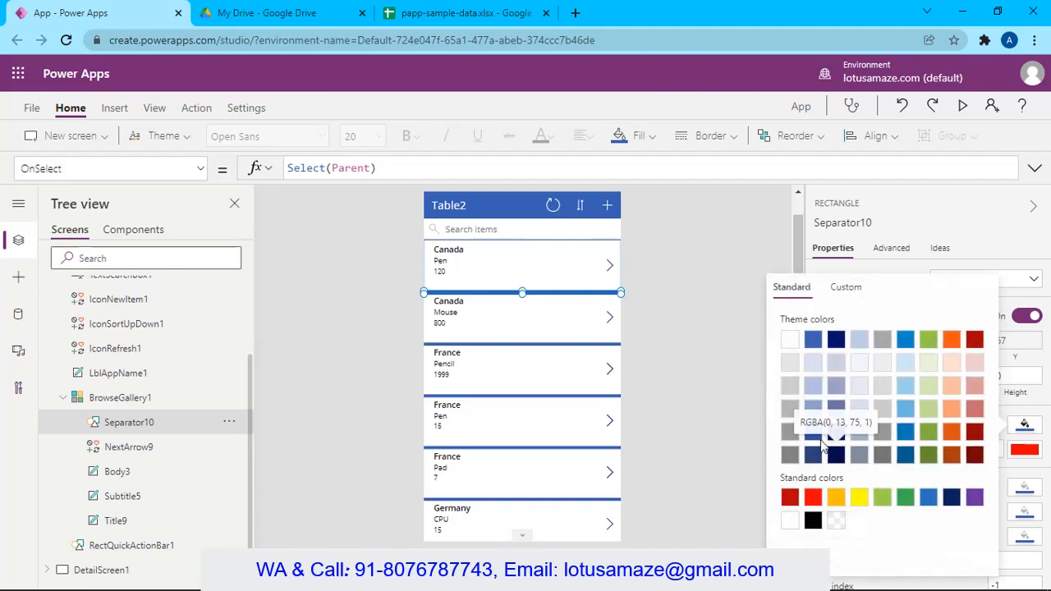
left_click(813, 499)
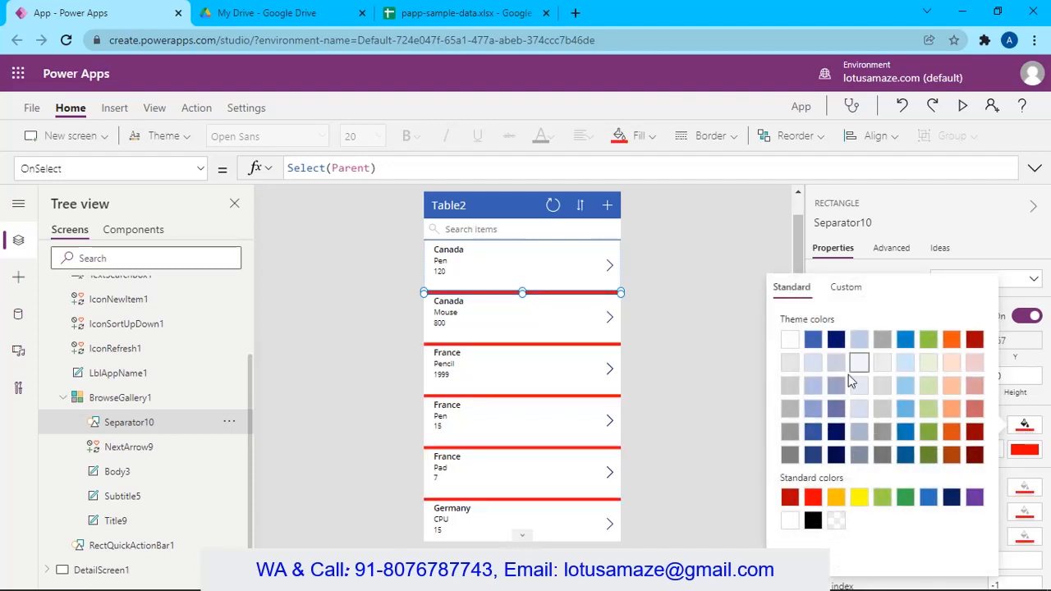
left_click(963, 106)
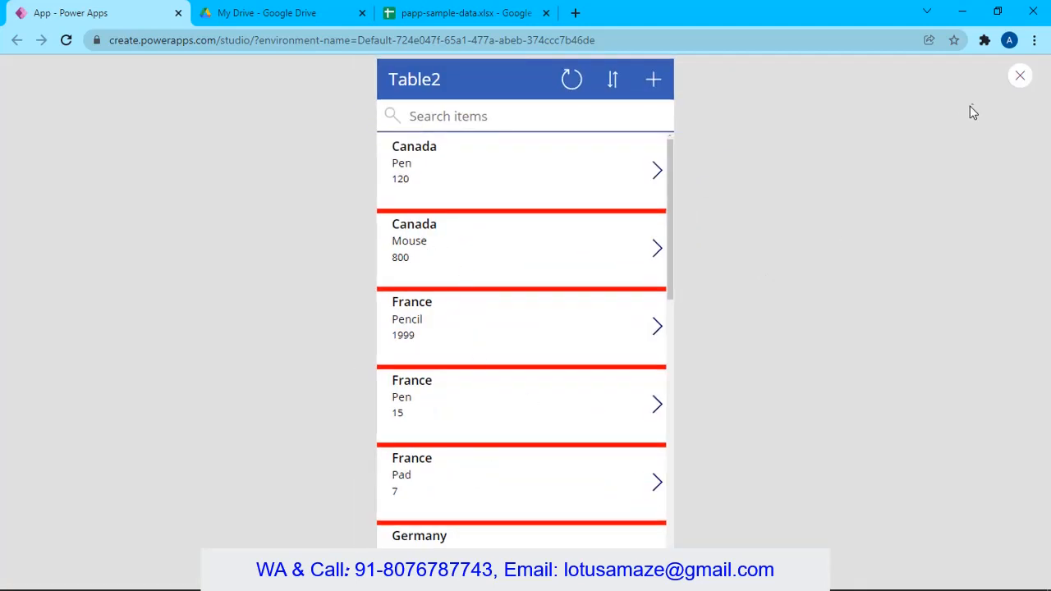
left_click(1019, 78)
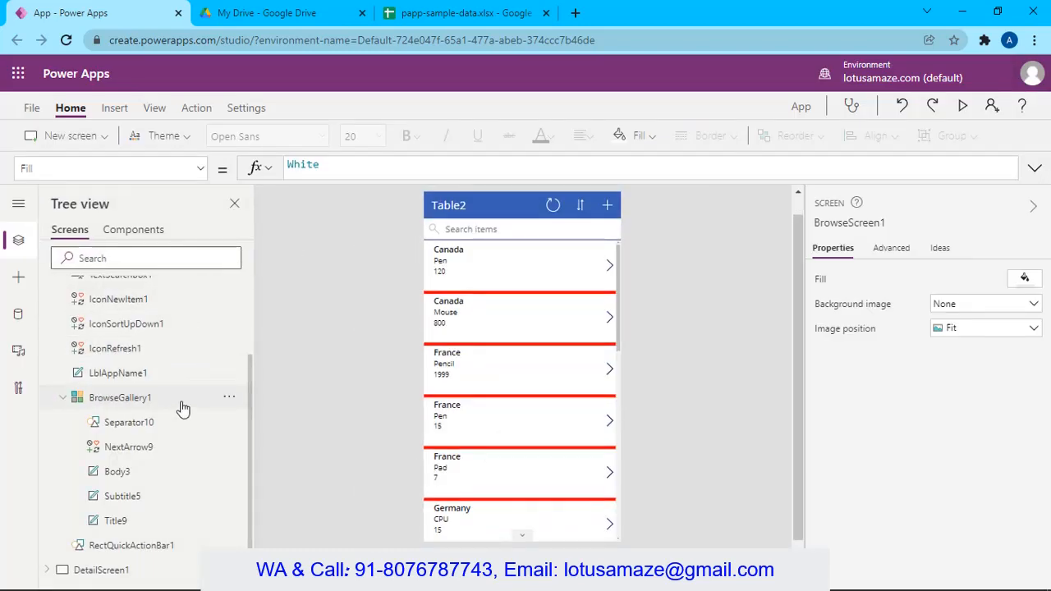
Step: Change the icon of NextArrow9 in the gallery to Thumbs up (filled)
left_click(131, 447)
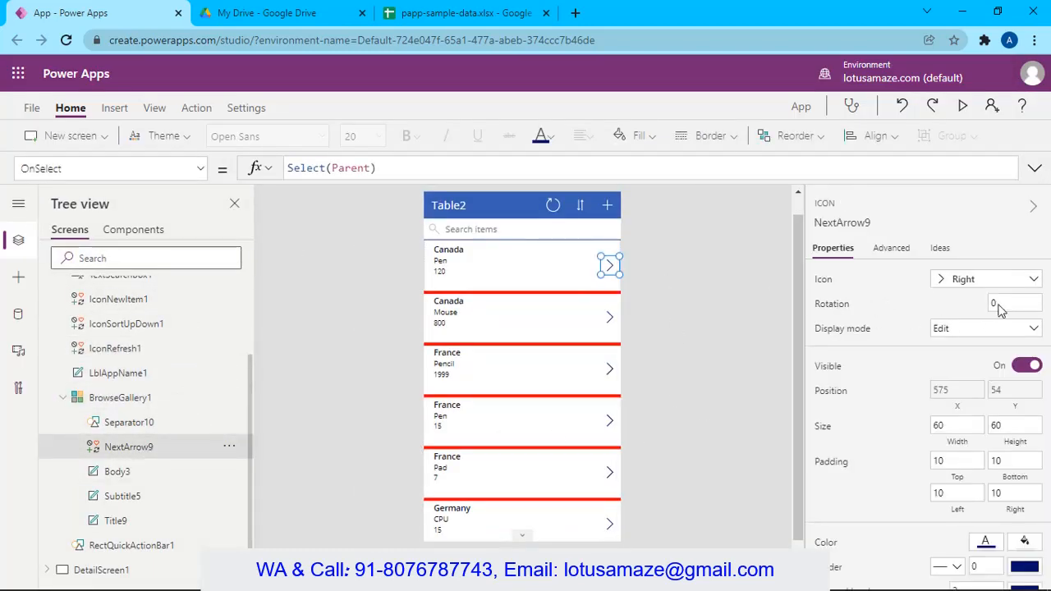
left_click(1033, 281)
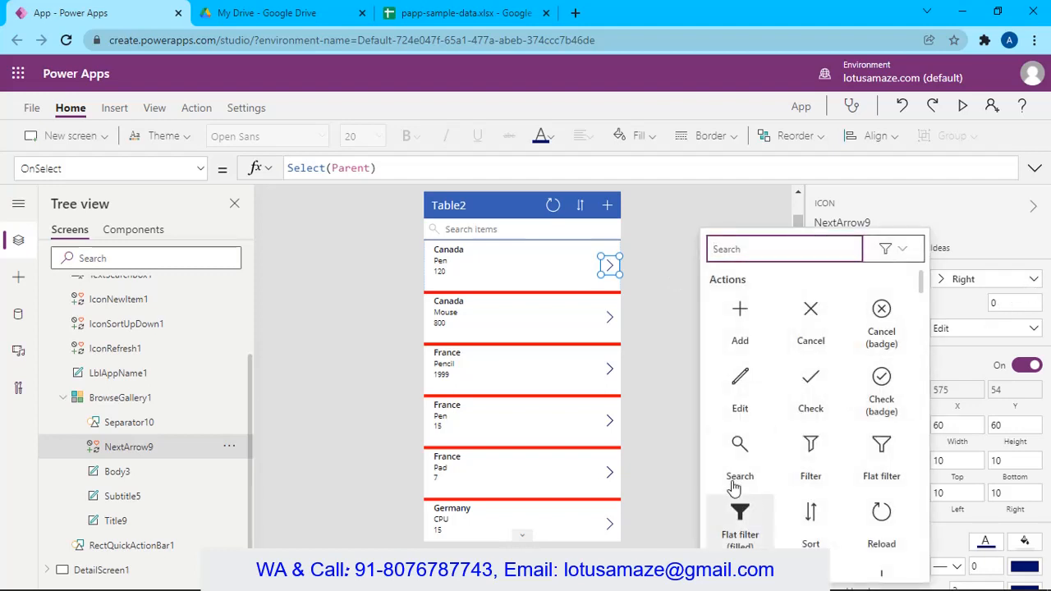
scroll(755, 450, "down", 10)
left_click(755, 449)
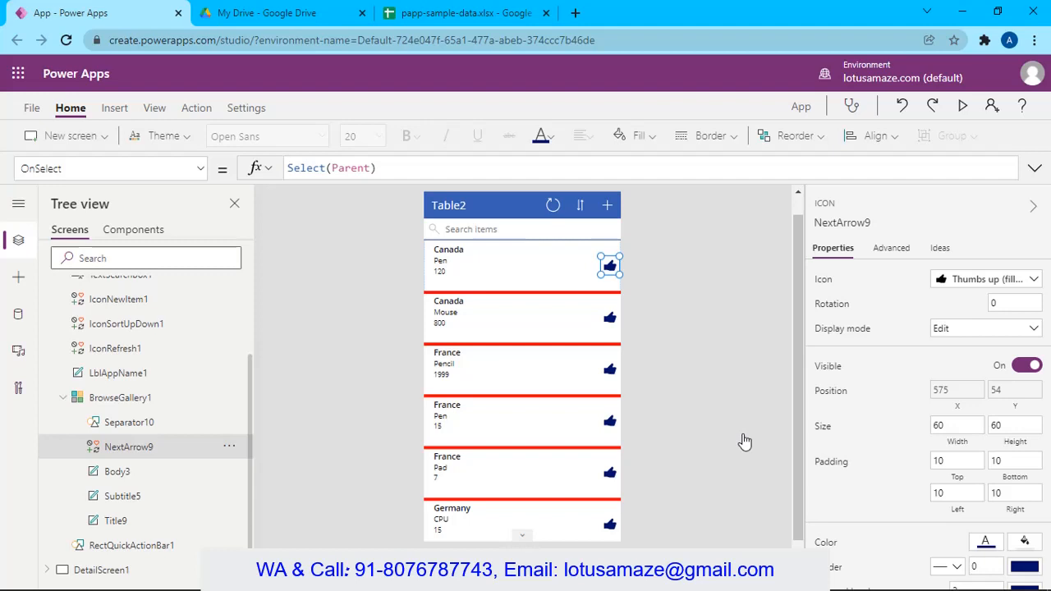
Step: Select the Body3 label in BrowseGallery1
left_click(123, 478)
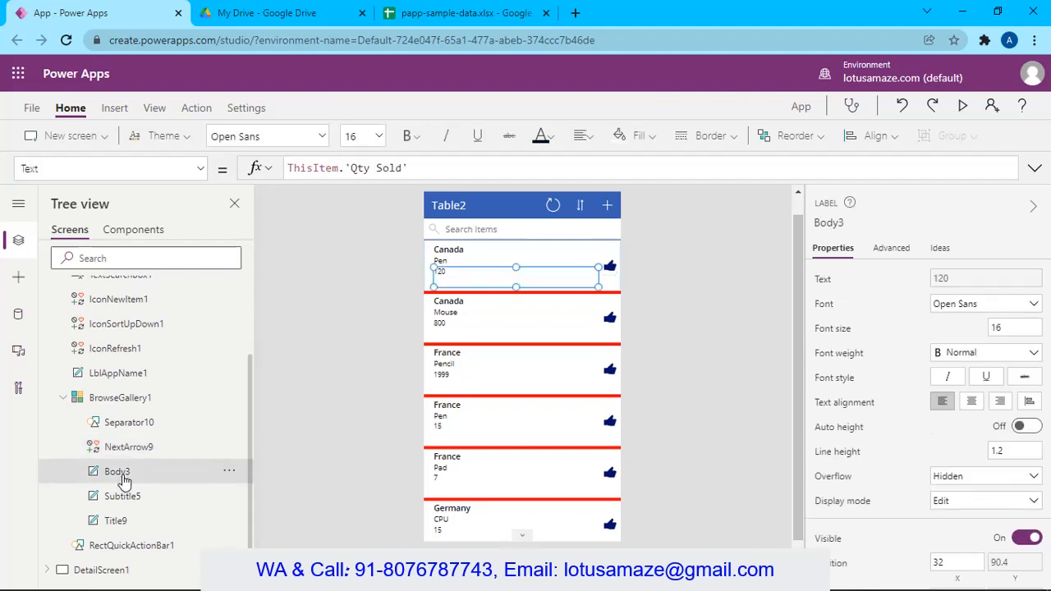